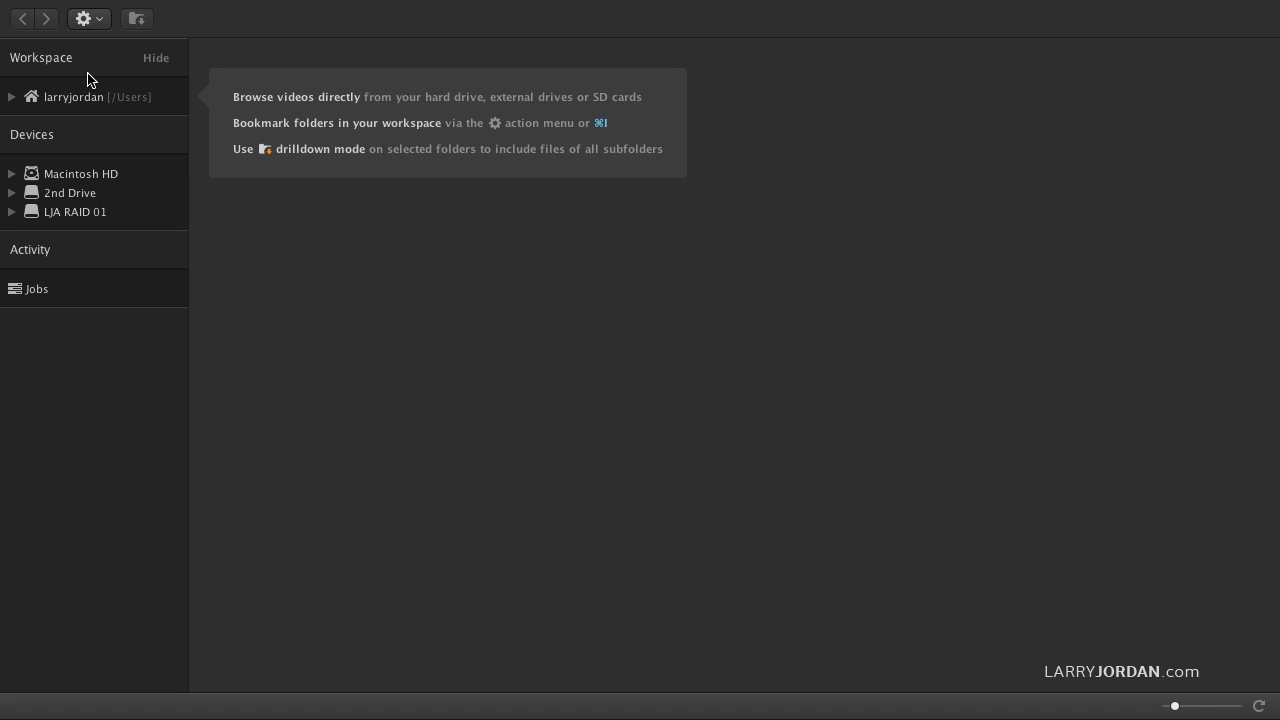
Add the 2nd Drive's Training Media folder to the workspace with Add Folder to Workspace
left_click(88, 19)
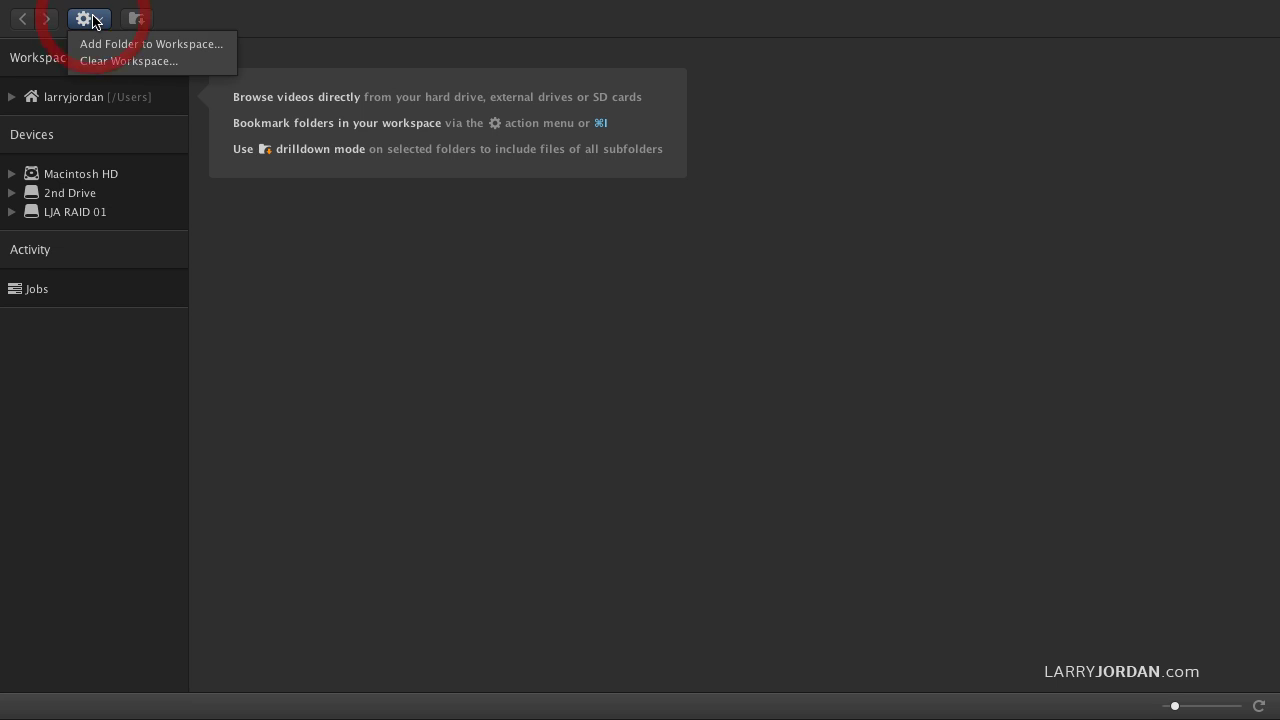
left_click(152, 45)
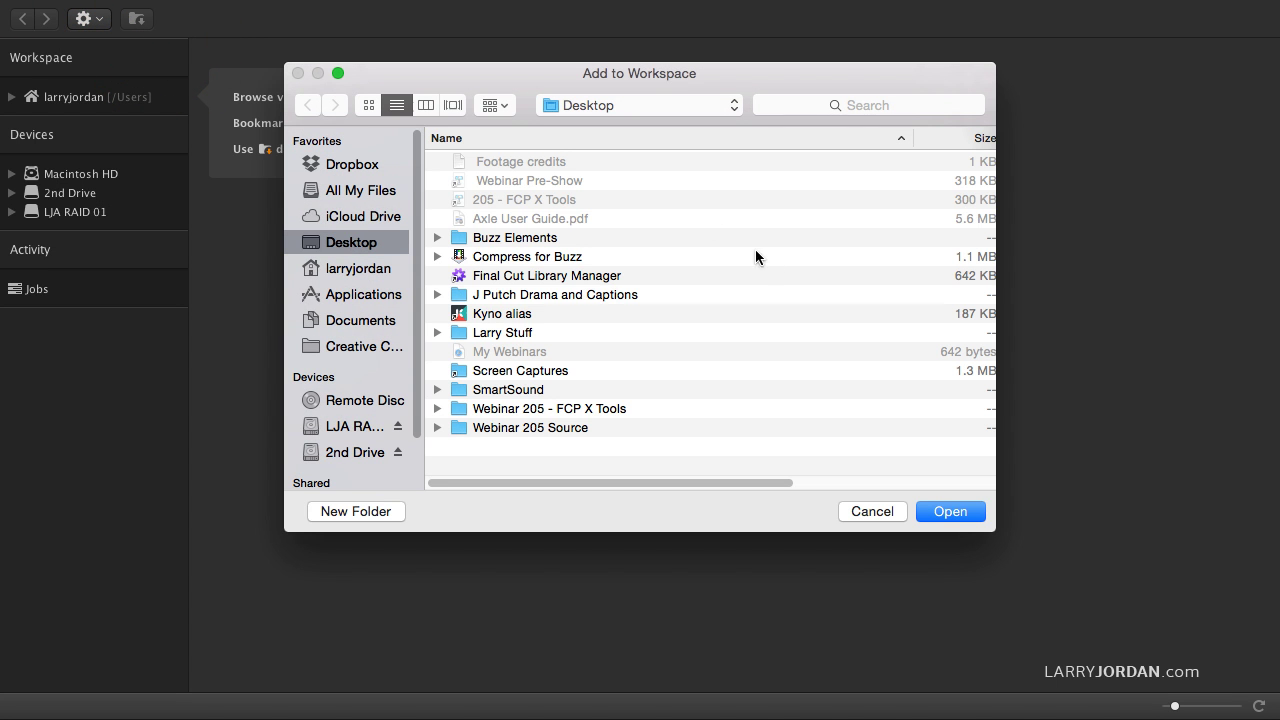
left_click(352, 453)
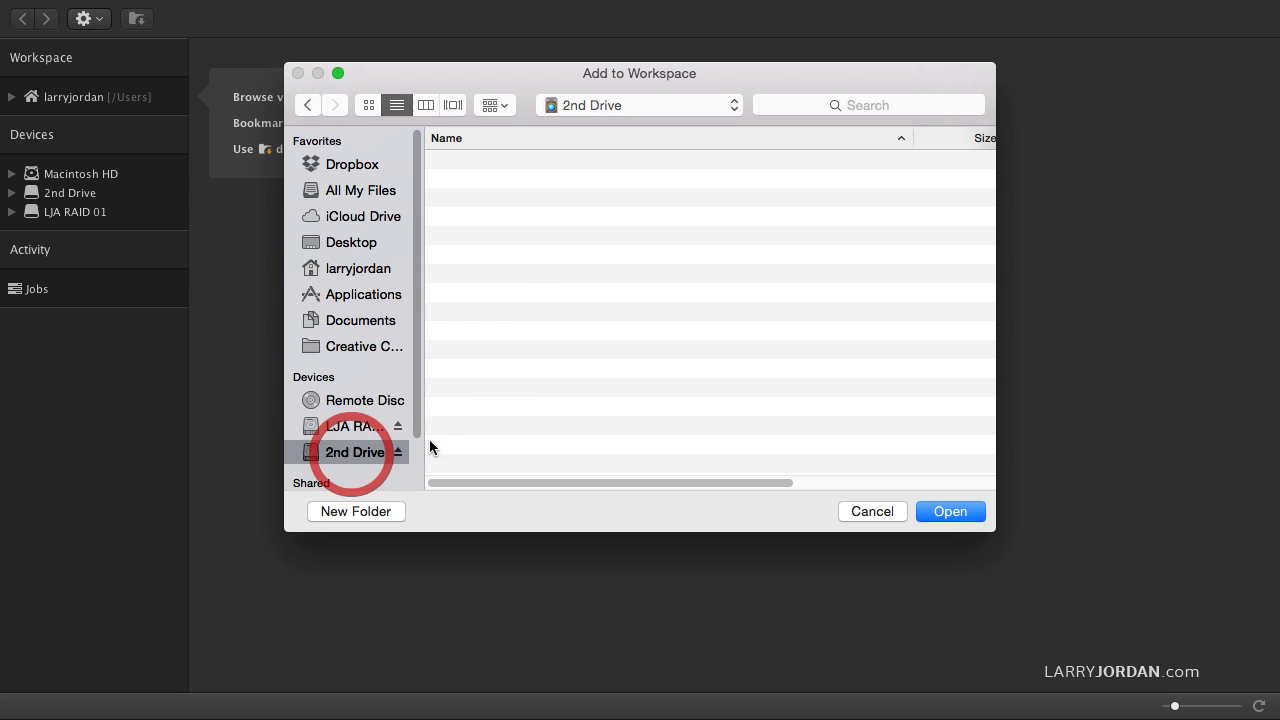
scroll(585, 425, "down", 15)
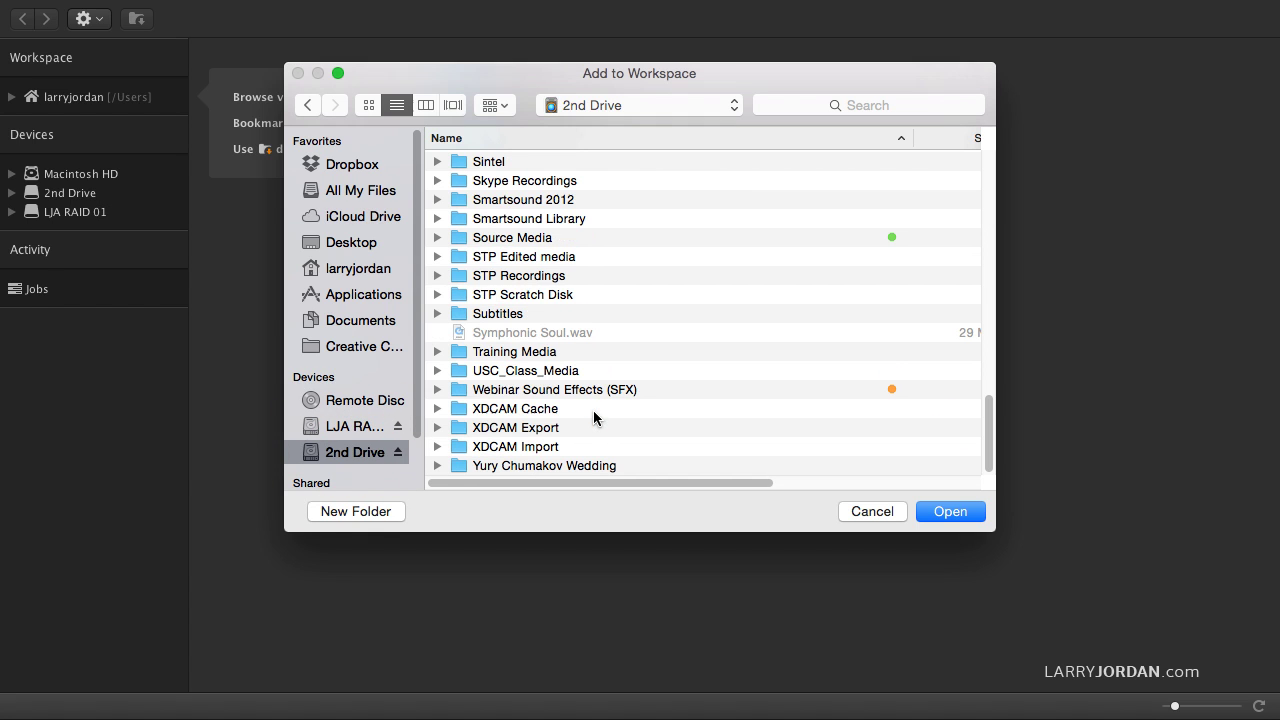
left_click(516, 353)
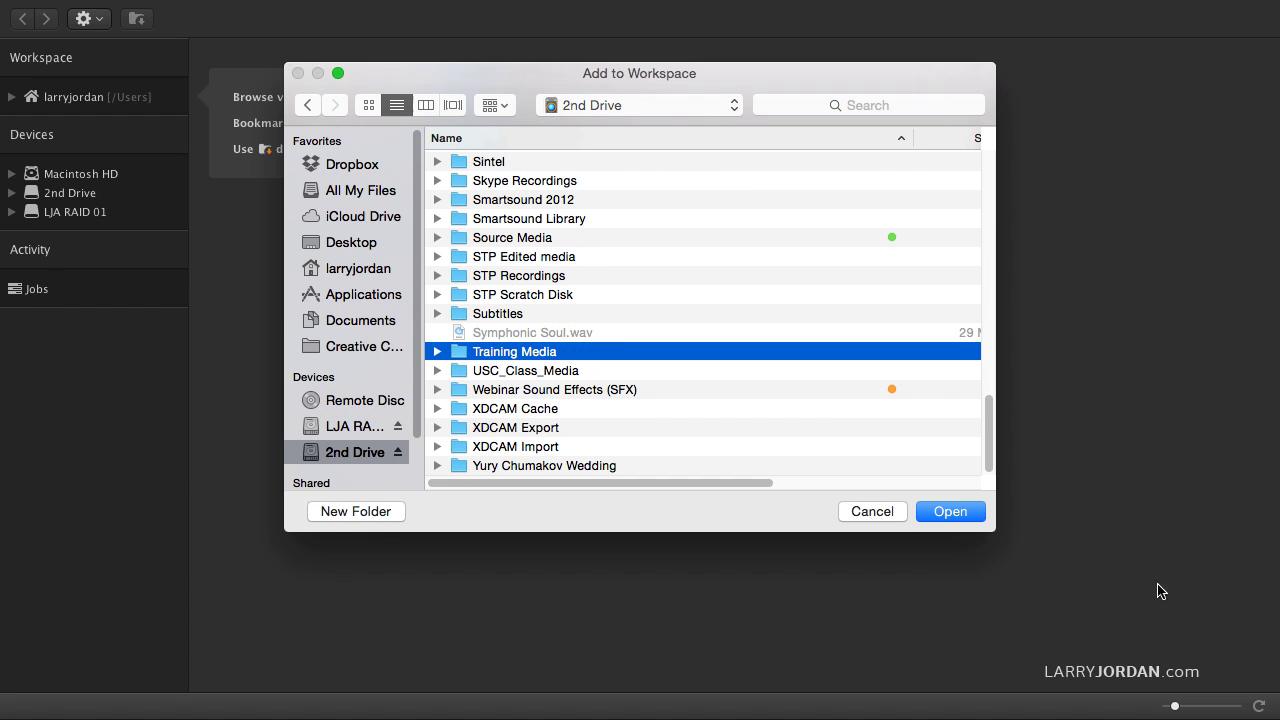
left_click(968, 513)
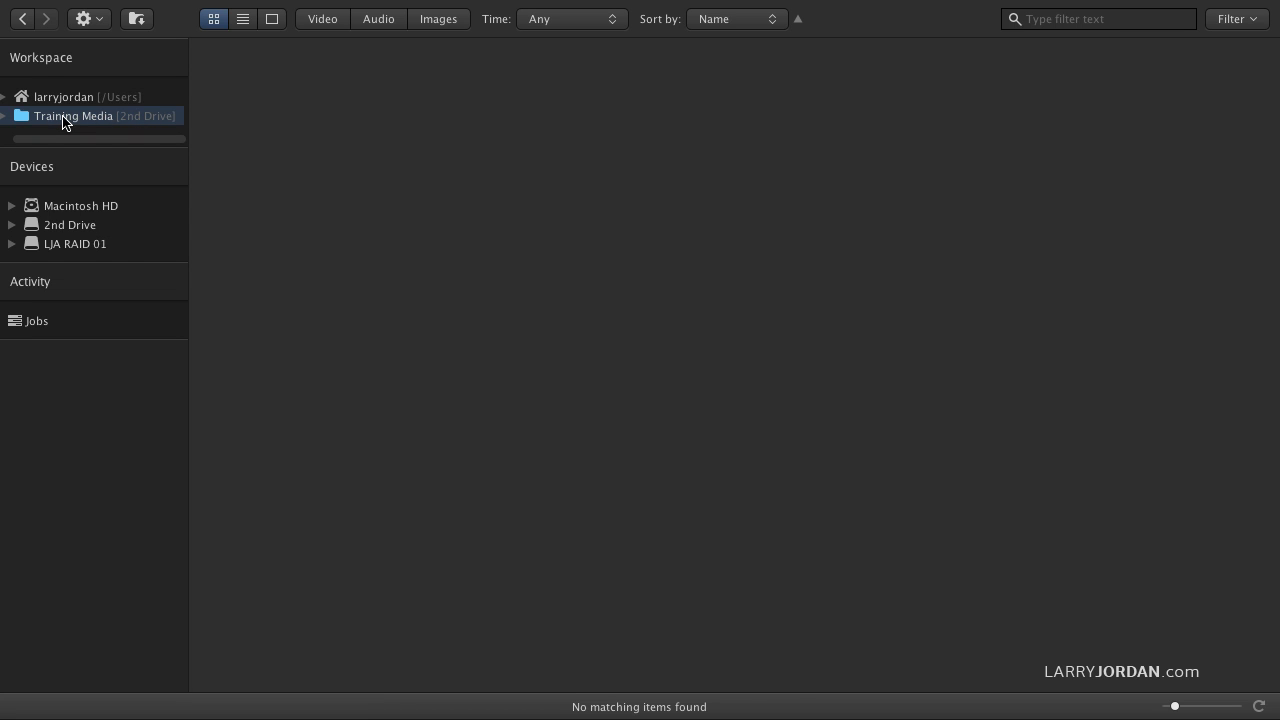
Expand 2nd Drive under Devices and open its Training Media folder, which shows no matching items
left_click(12, 226)
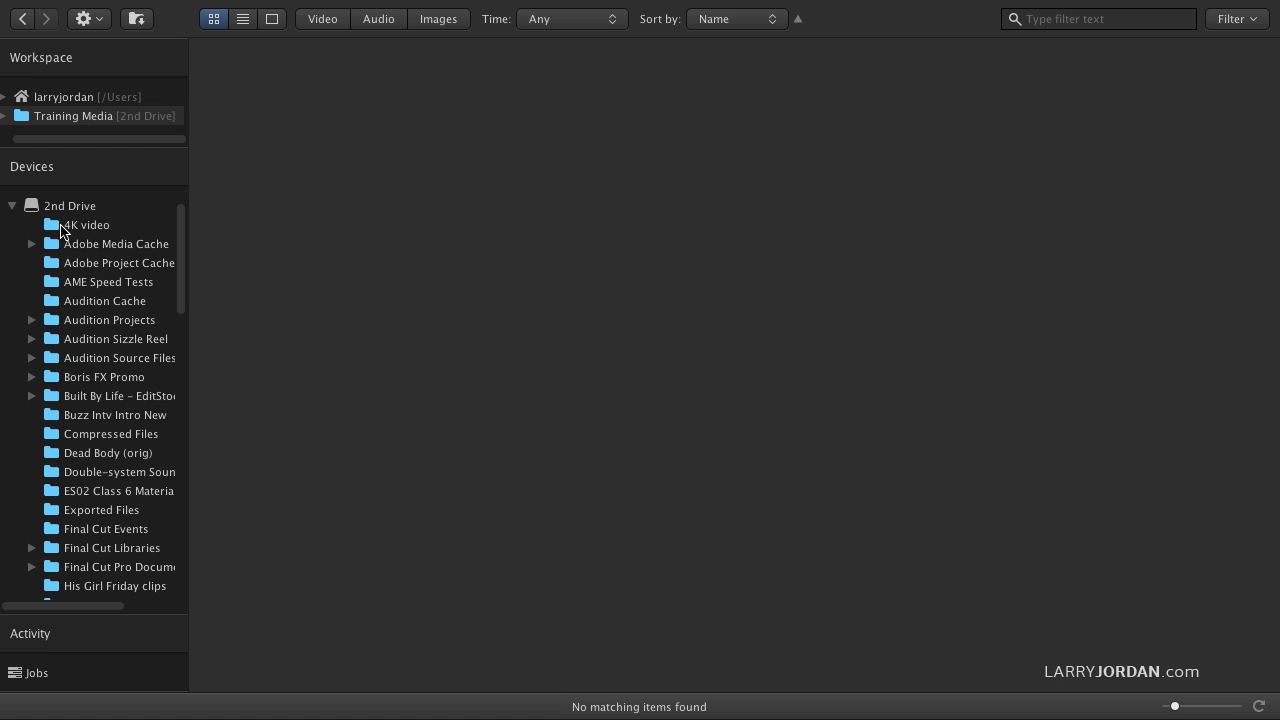
scroll(108, 342, "down", 5)
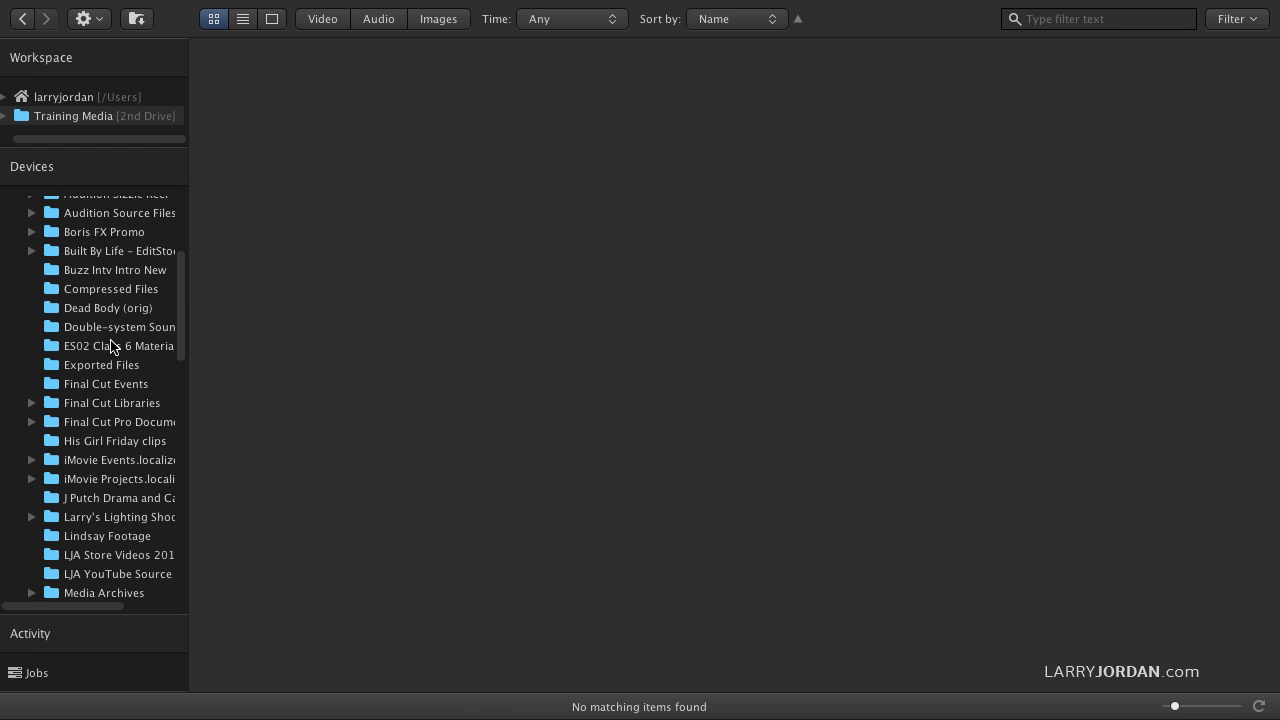
scroll(111, 345, "down", 10)
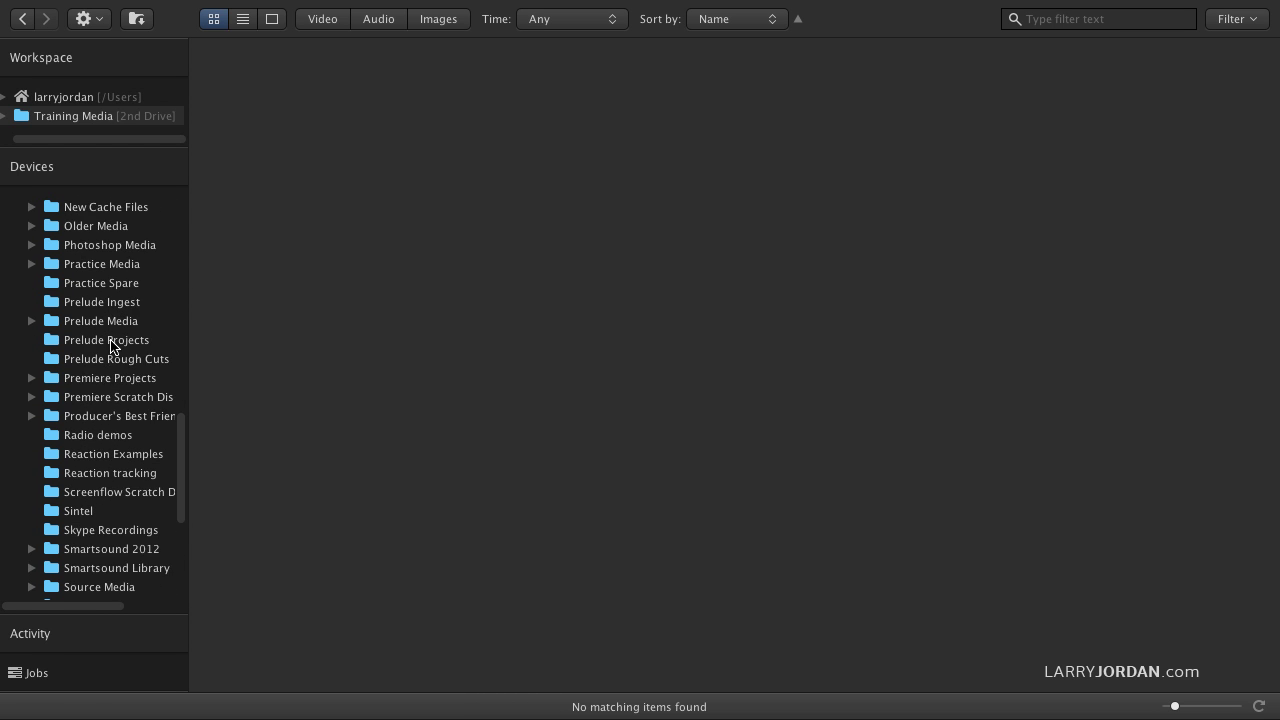
scroll(111, 345, "down", 4)
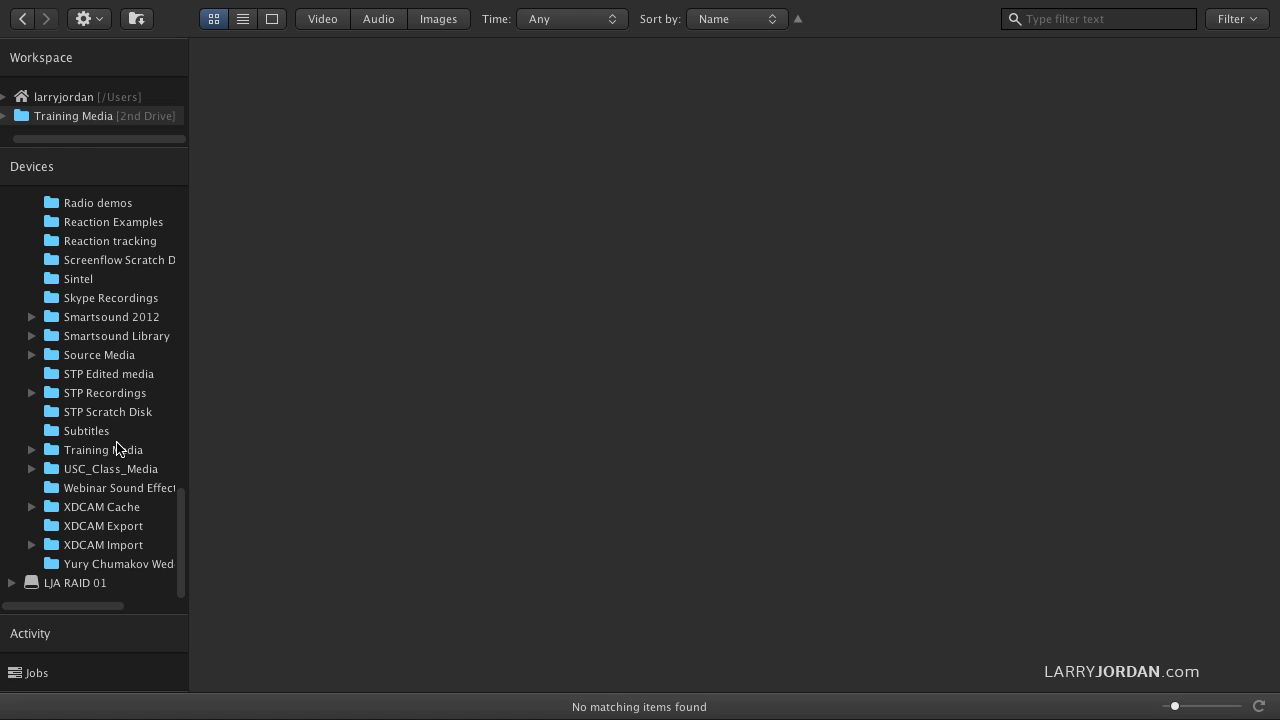
left_click(113, 451)
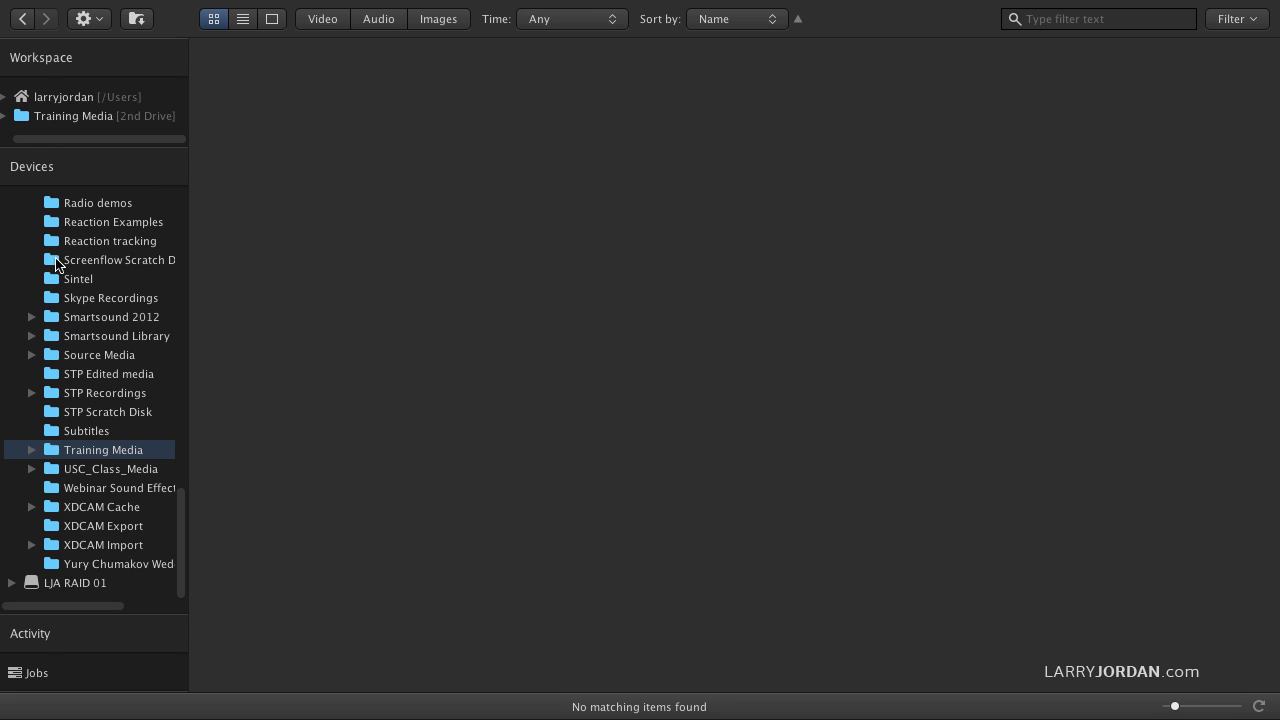
View the Subtitles folder, collapse 2nd Drive, and return to the Training Media workspace bookmark
left_click(52, 434)
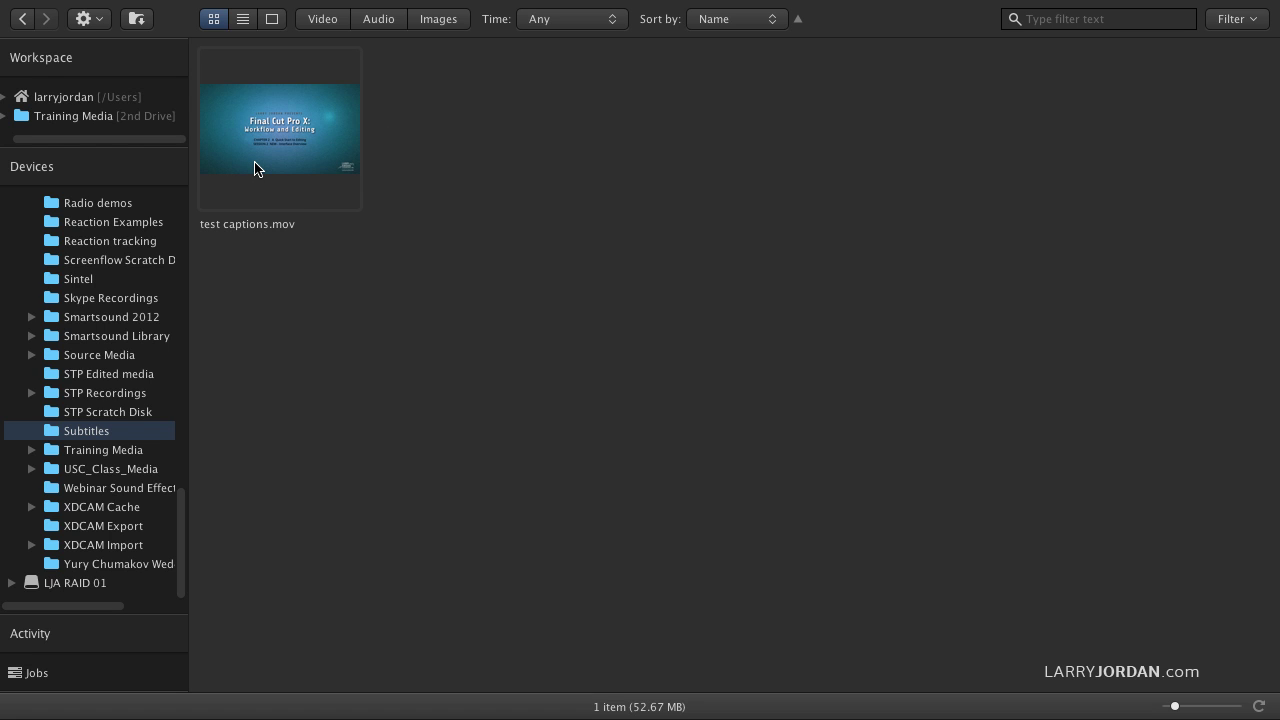
scroll(106, 263, "up", 8)
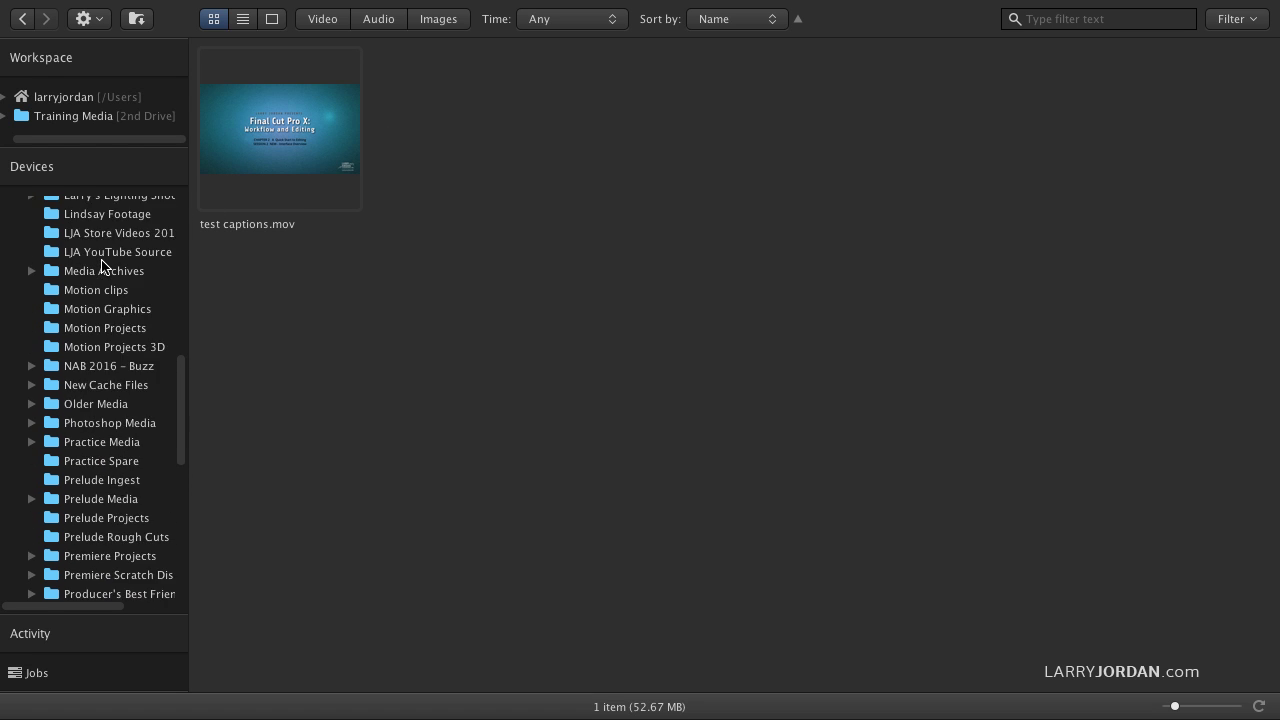
scroll(103, 265, "up", 4)
scroll(104, 263, "up", 5)
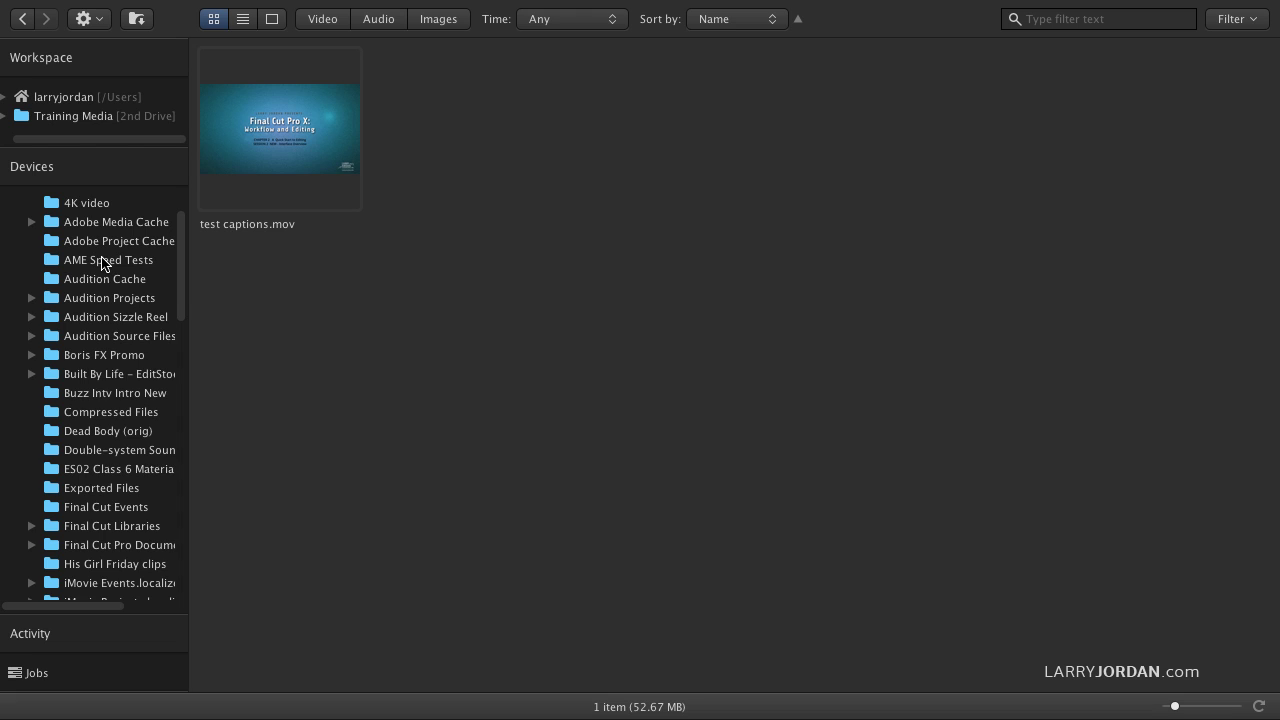
scroll(101, 263, "up", 1)
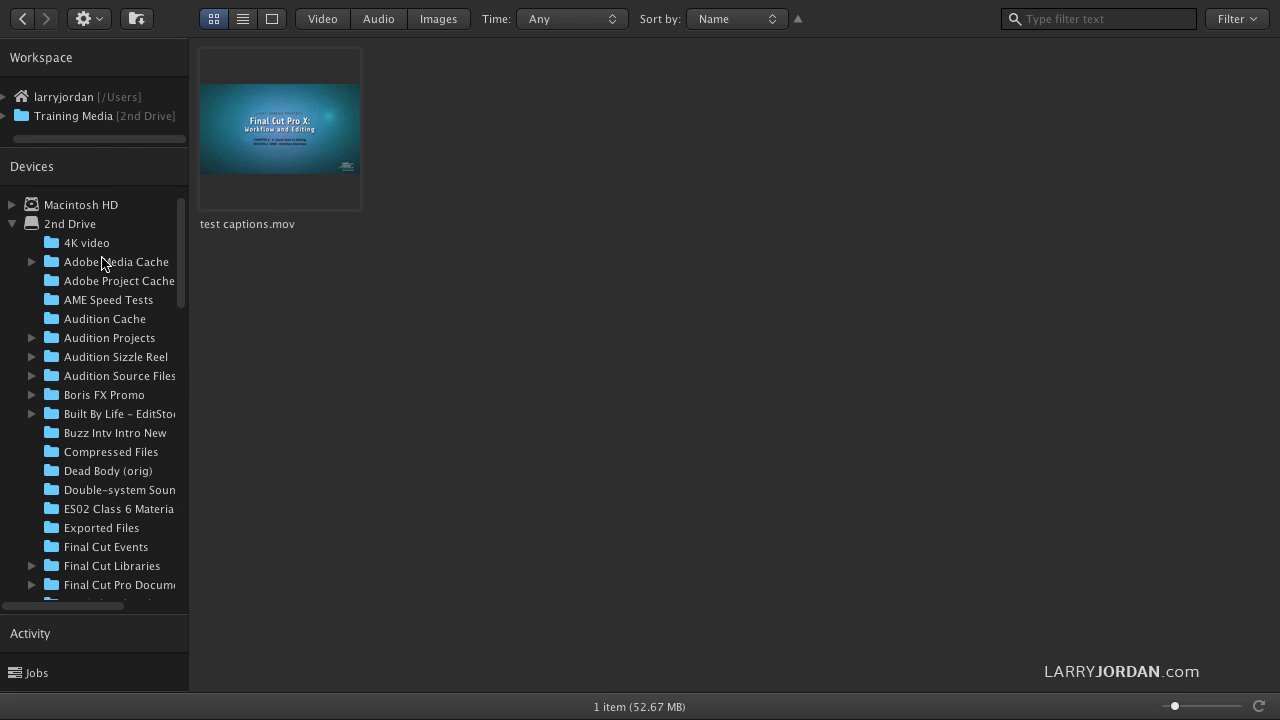
left_click(12, 224)
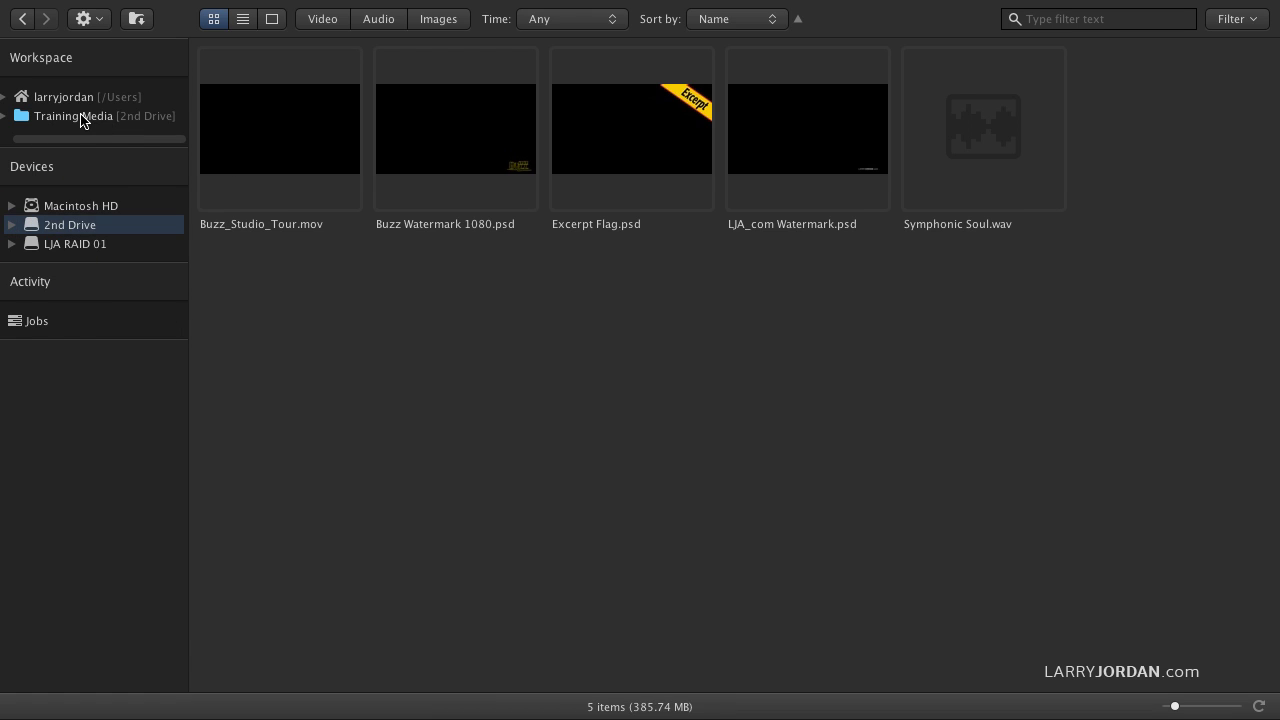
left_click(82, 117)
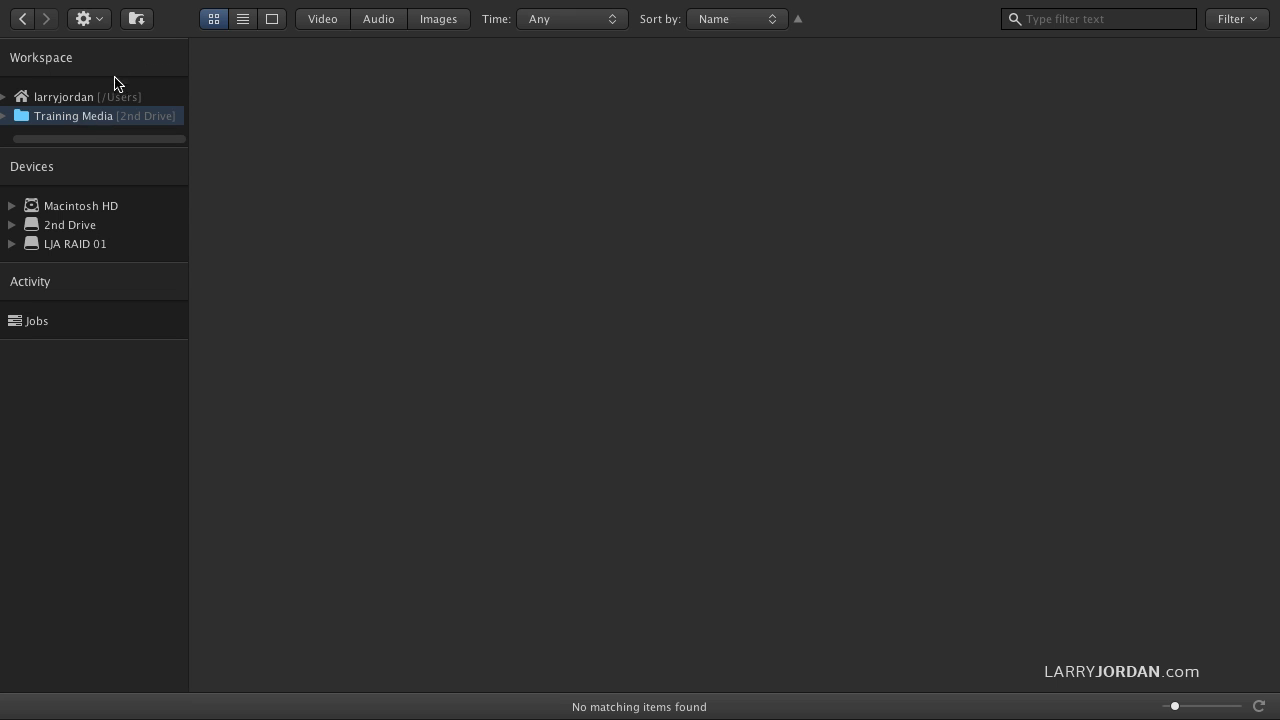
Include all Training Media subfolders and expand its tree, showing 1300 items totalling 165.03 GB
left_click(139, 20)
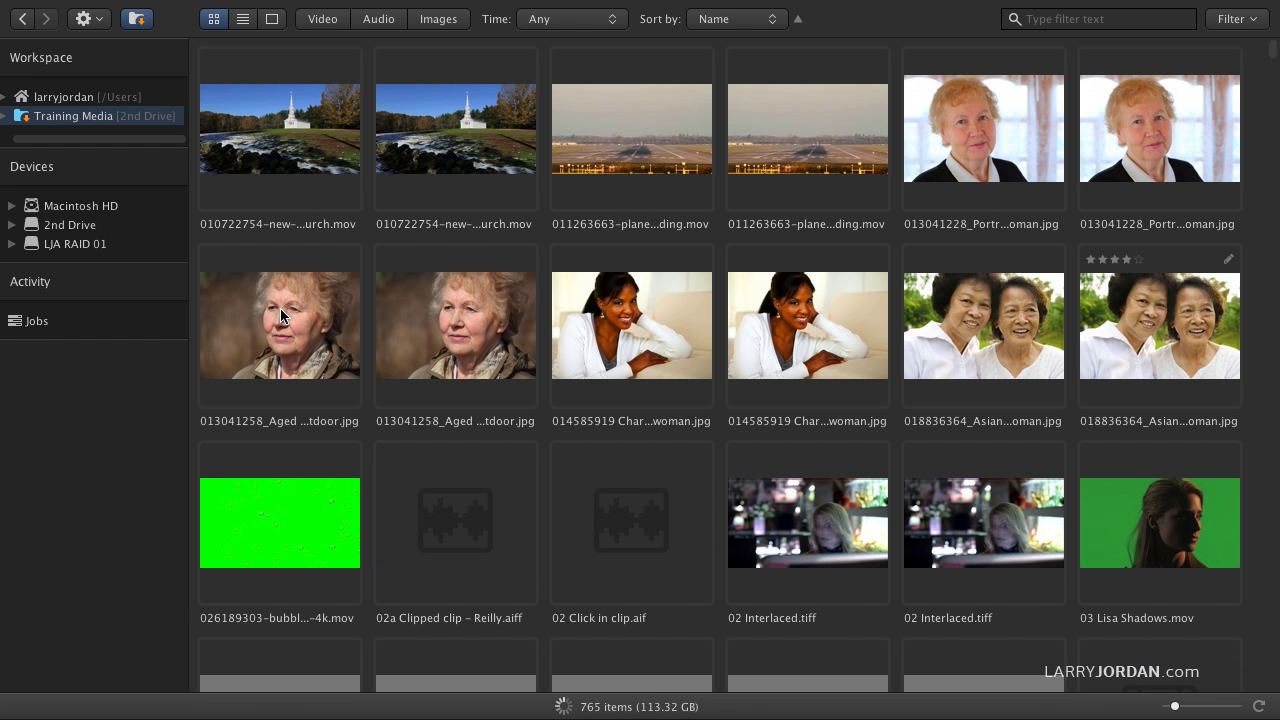
left_click(6, 116)
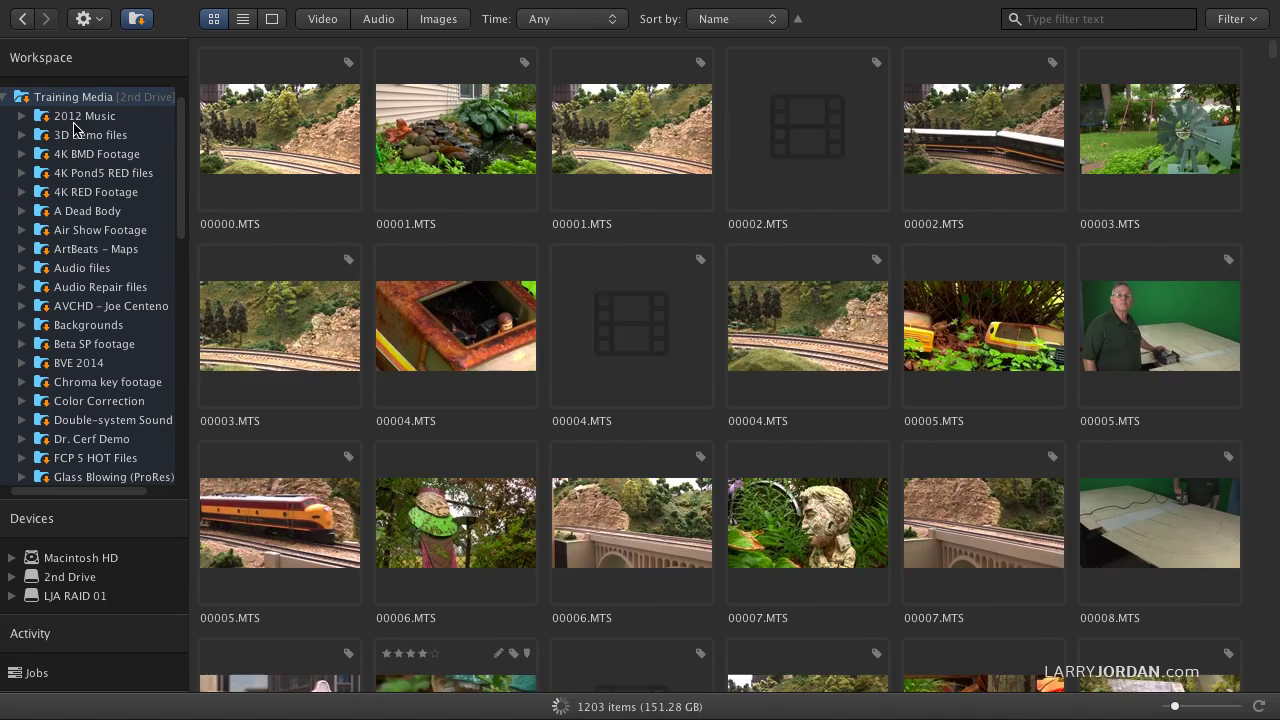
scroll(75, 138, "down", 5)
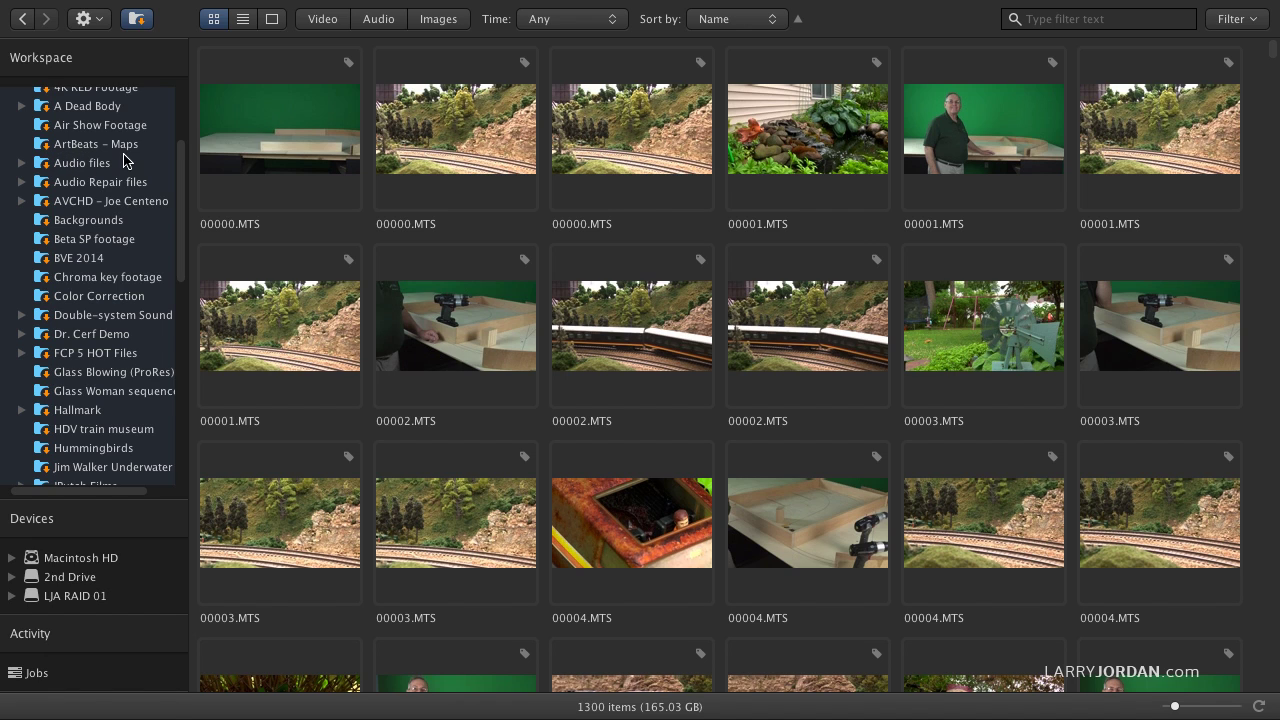
scroll(133, 165, "up", 5)
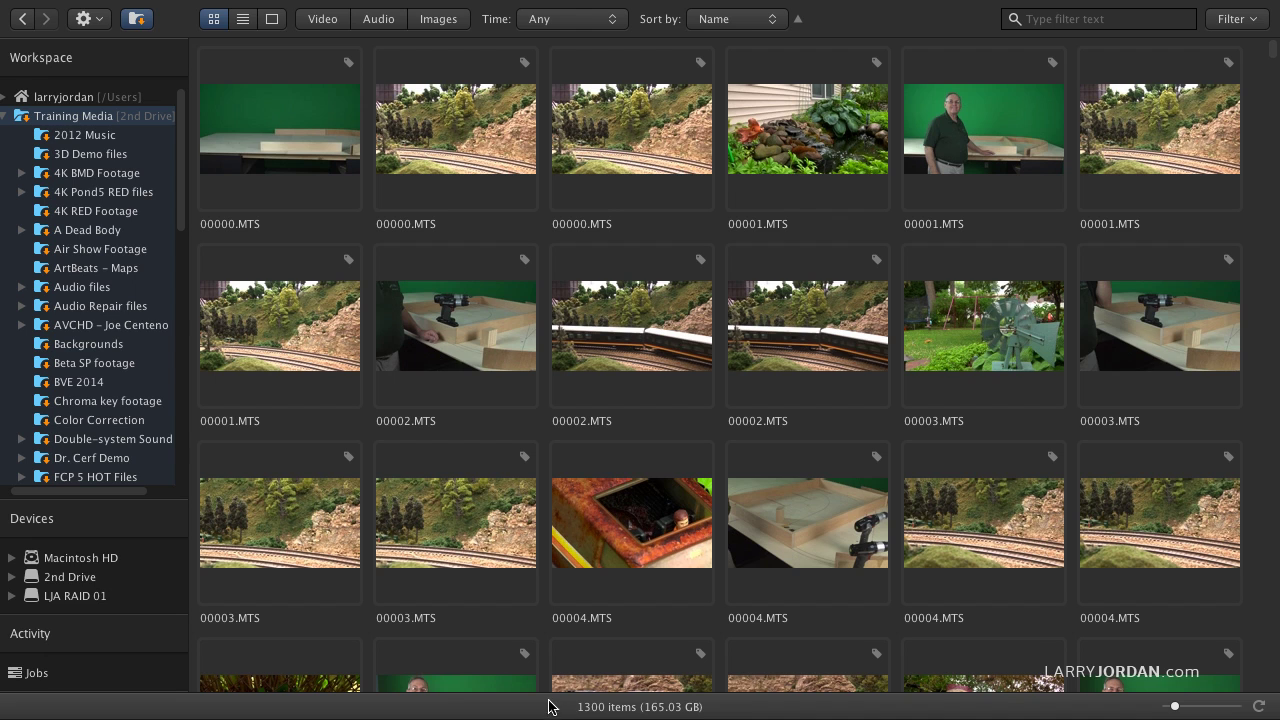
scroll(80, 204, "down", 10)
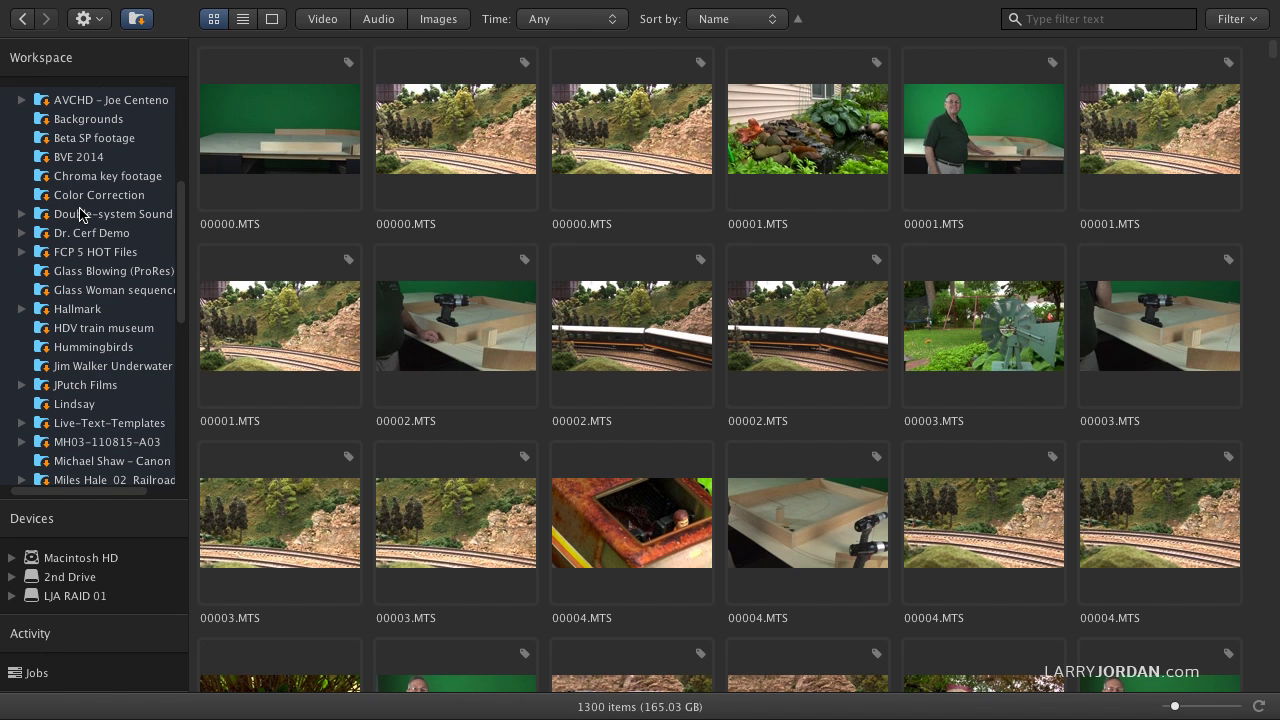
scroll(120, 207, "up", 10)
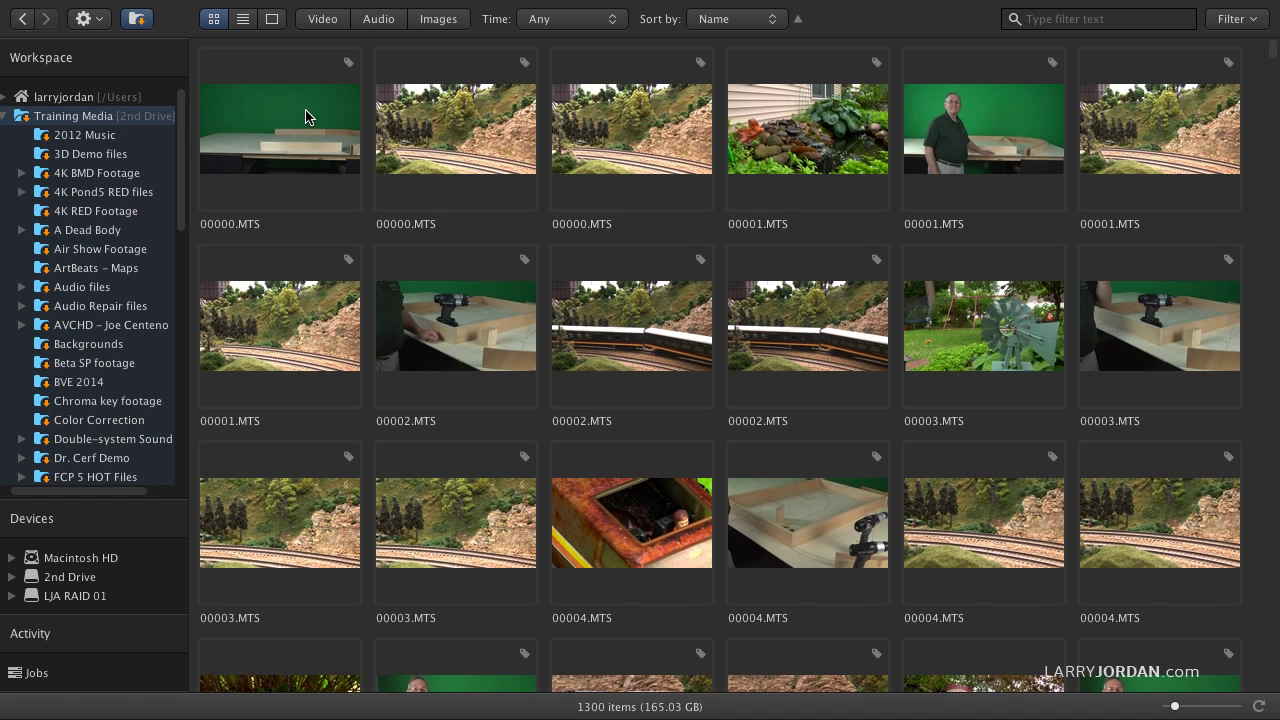
left_click(242, 20)
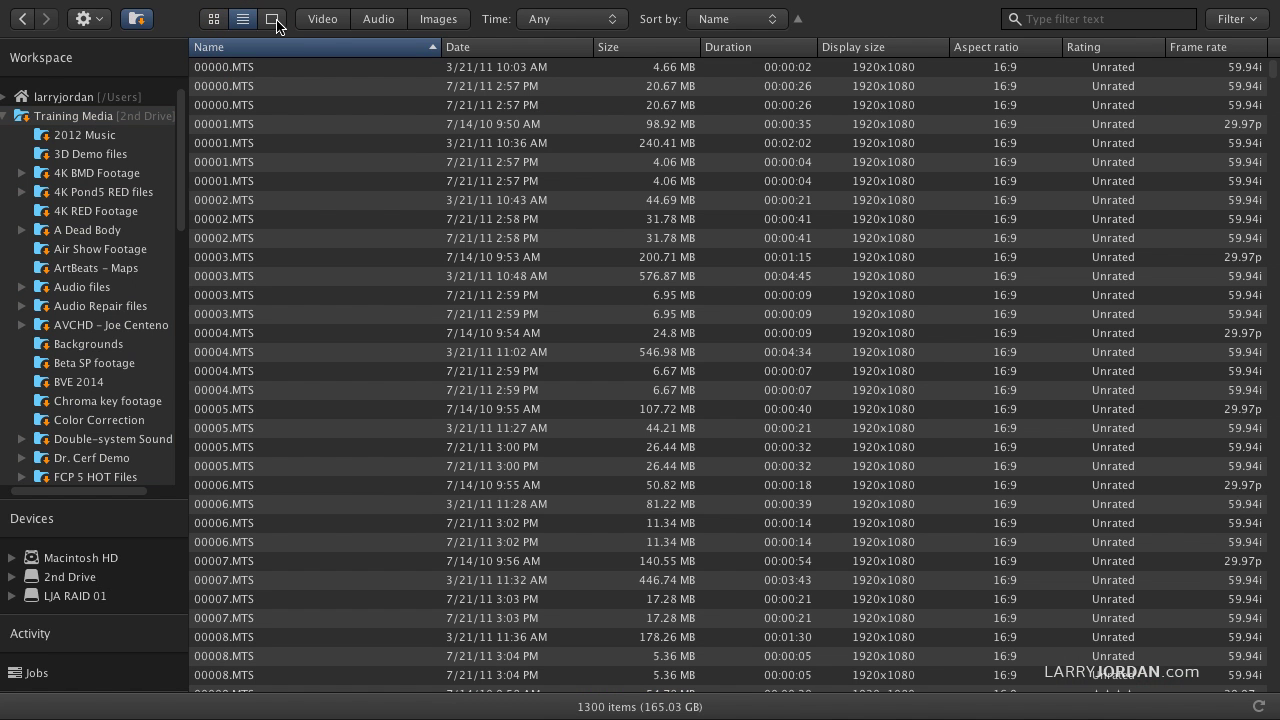
left_click(273, 20)
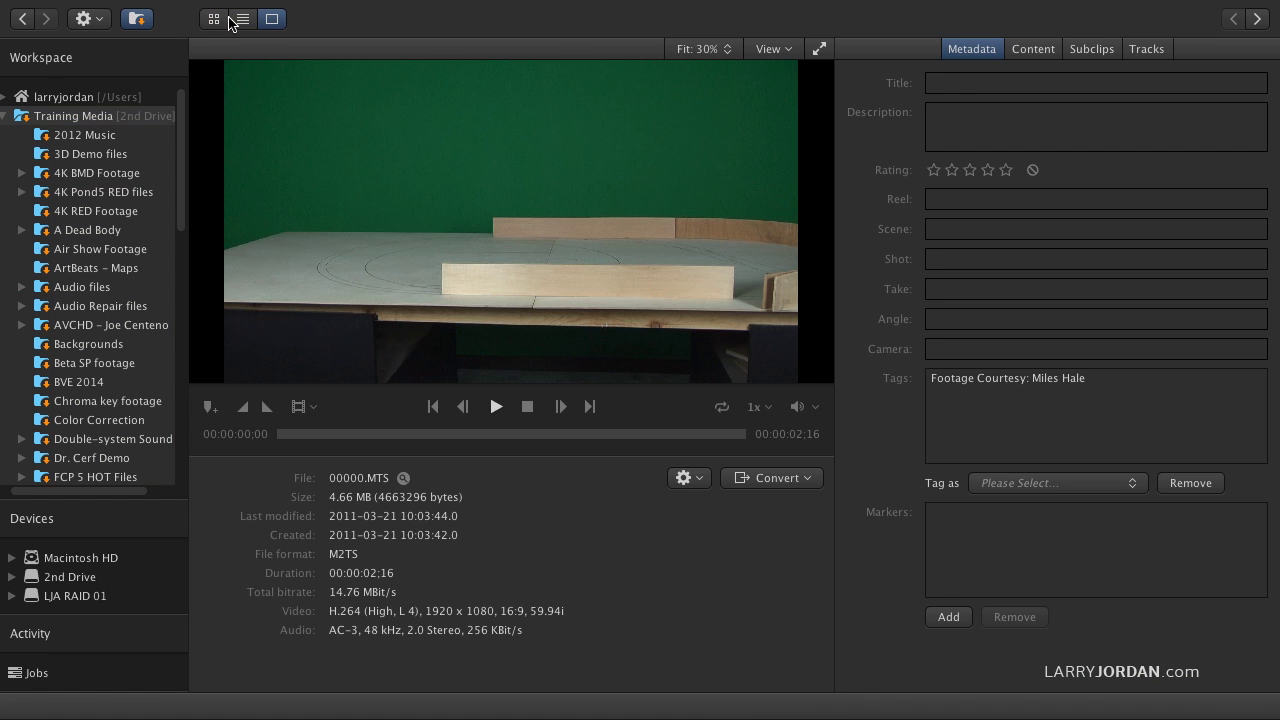
left_click(214, 19)
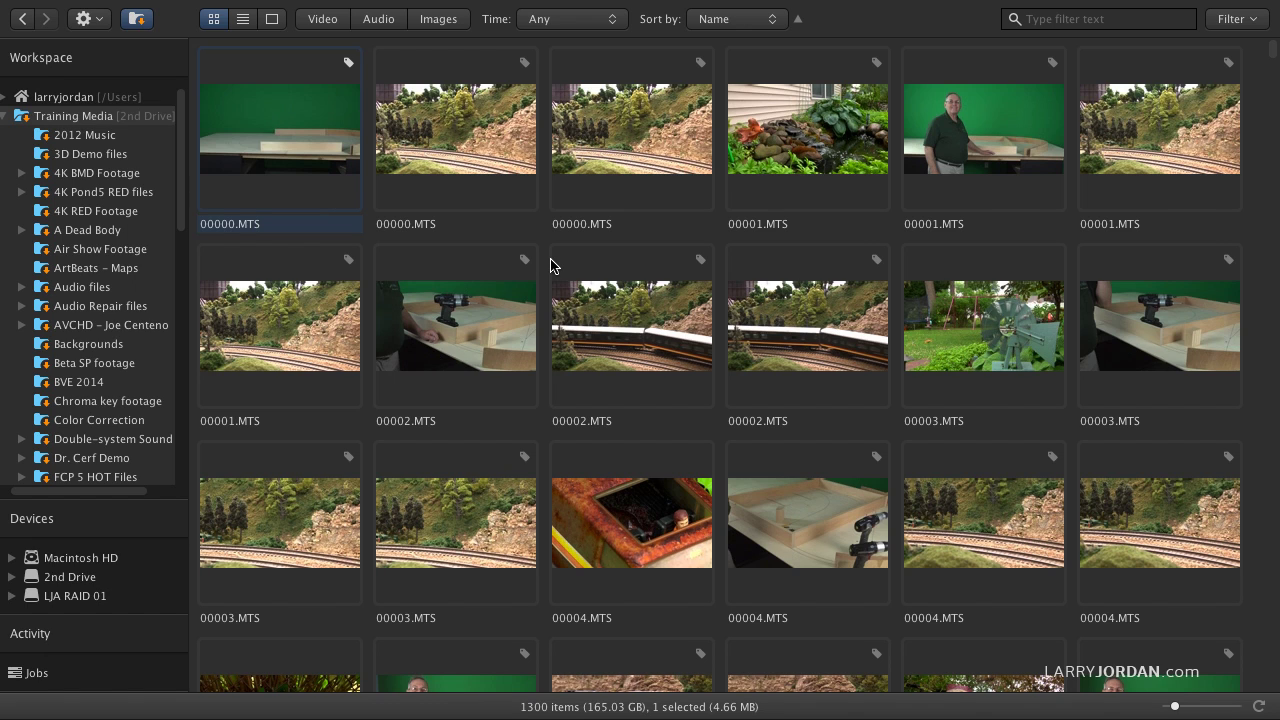
Select the second 00000.MTS clip and bring up its context menu
left_click(455, 150)
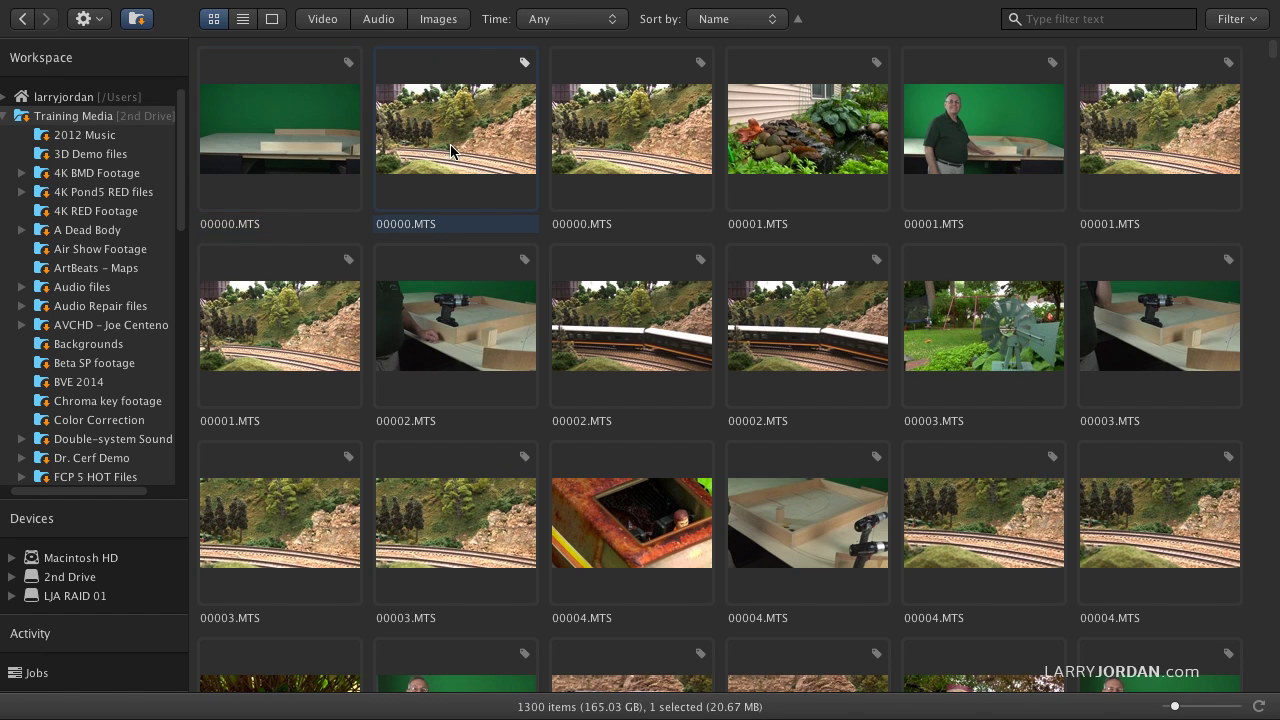
right_click(462, 150)
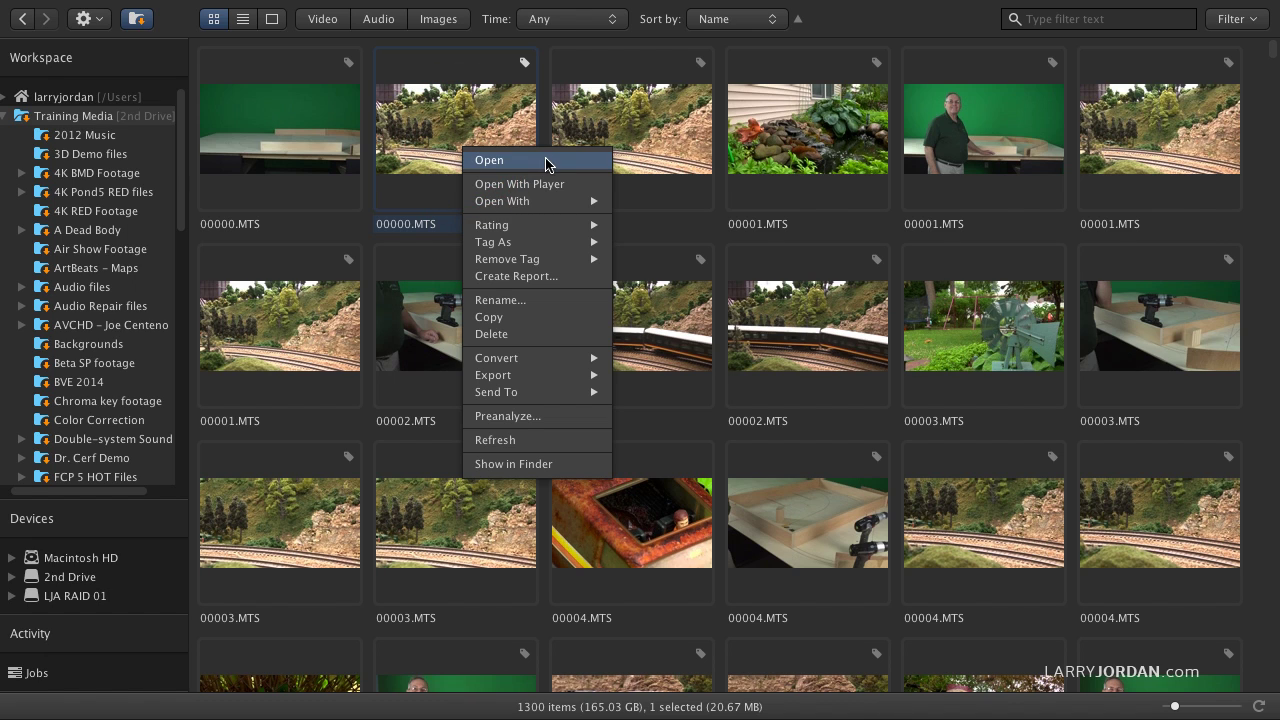
mouse_move(550, 231)
scroll(493, 115, "down", 1)
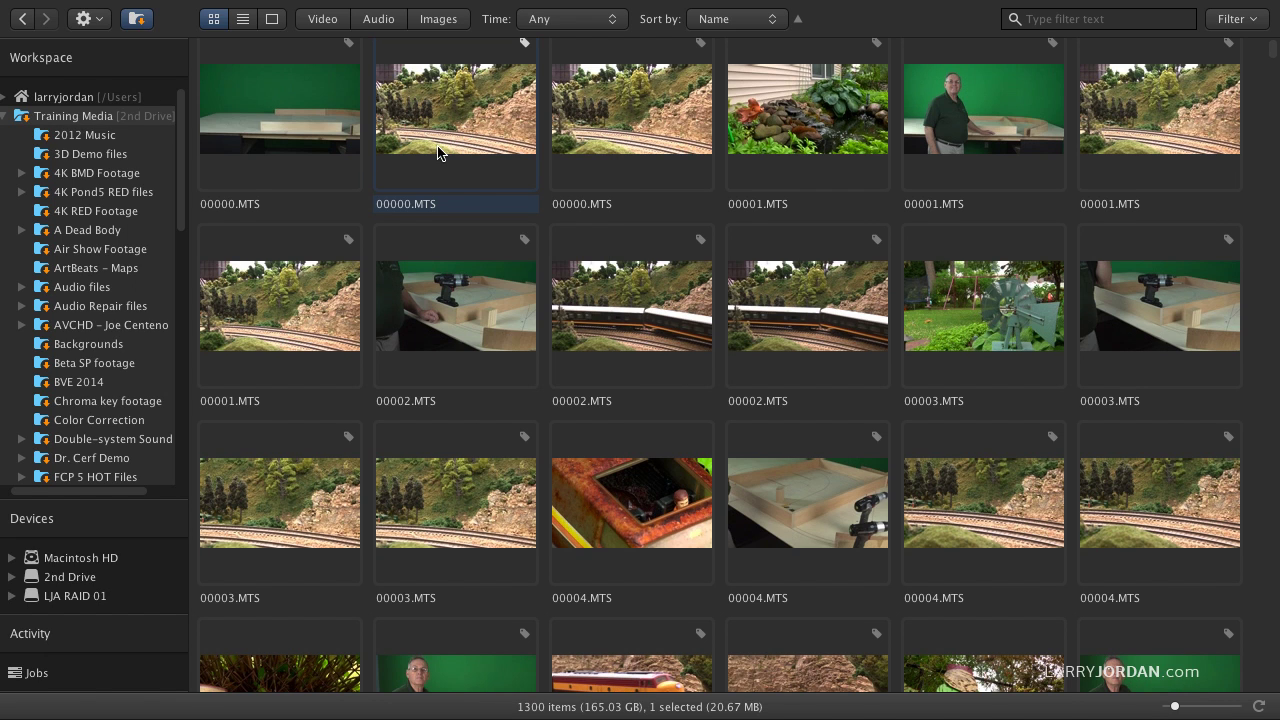
right_click(438, 131)
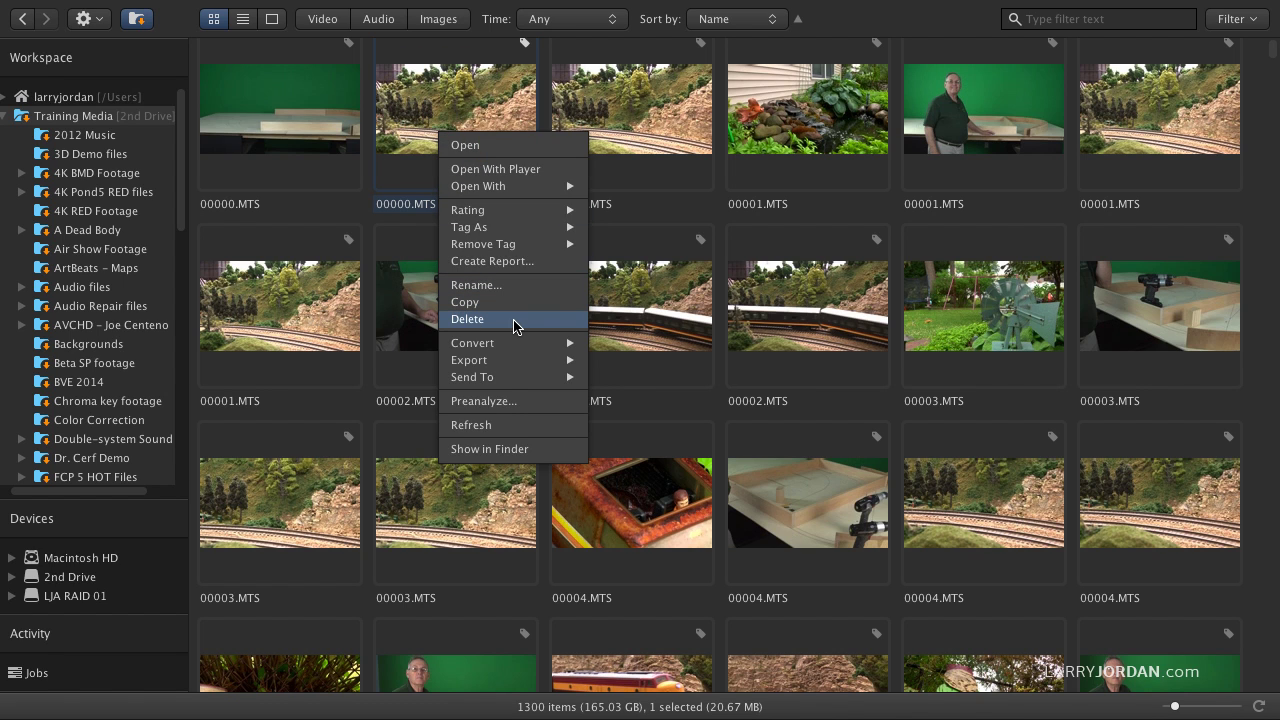
mouse_move(517, 348)
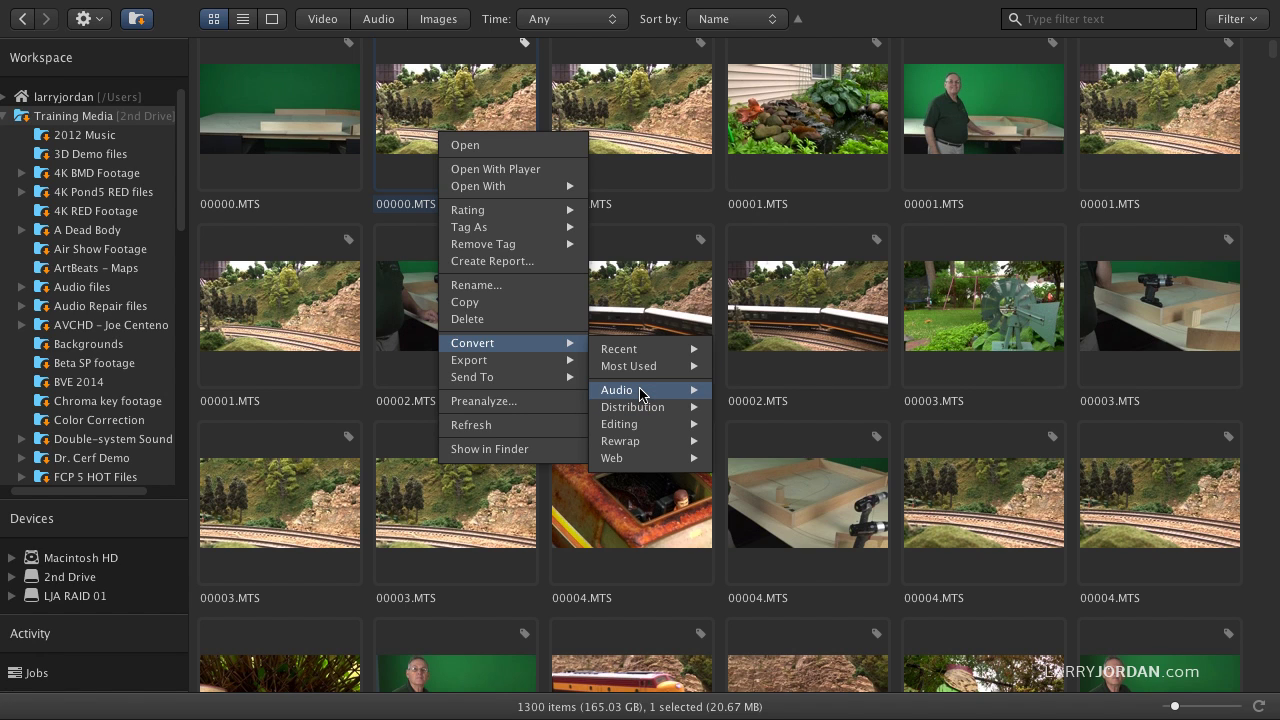
mouse_move(640, 393)
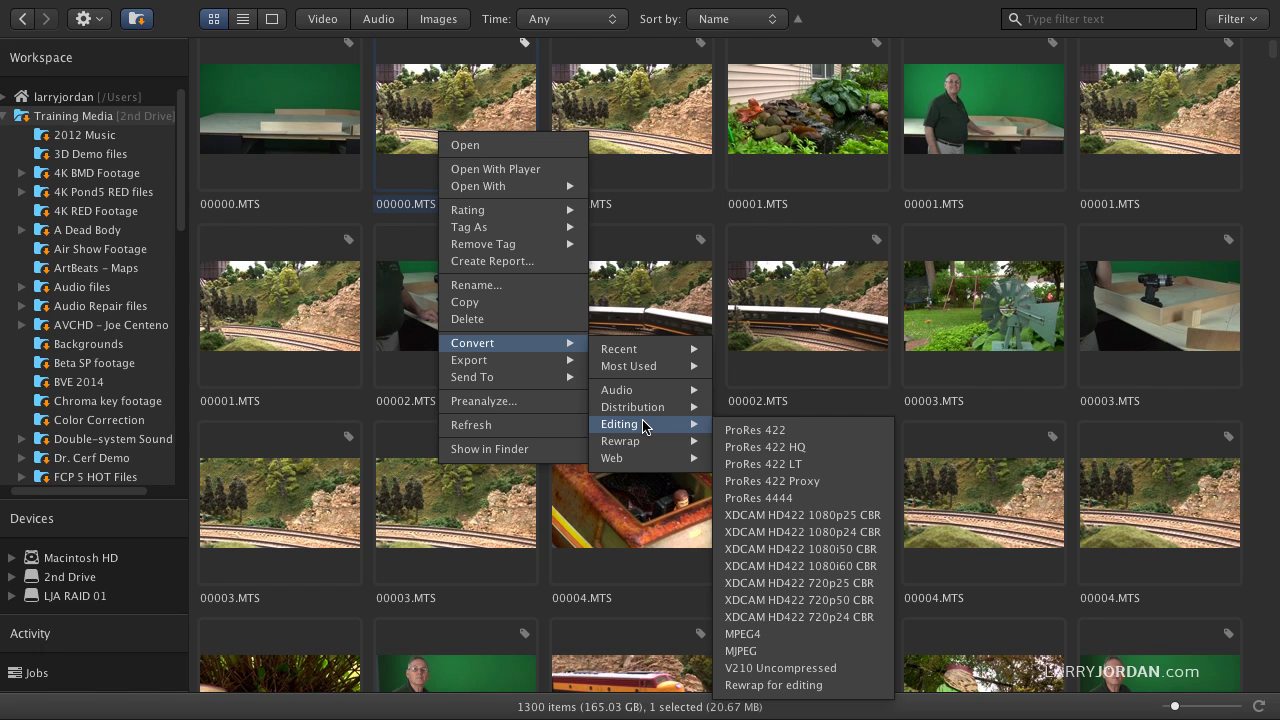
mouse_move(630, 447)
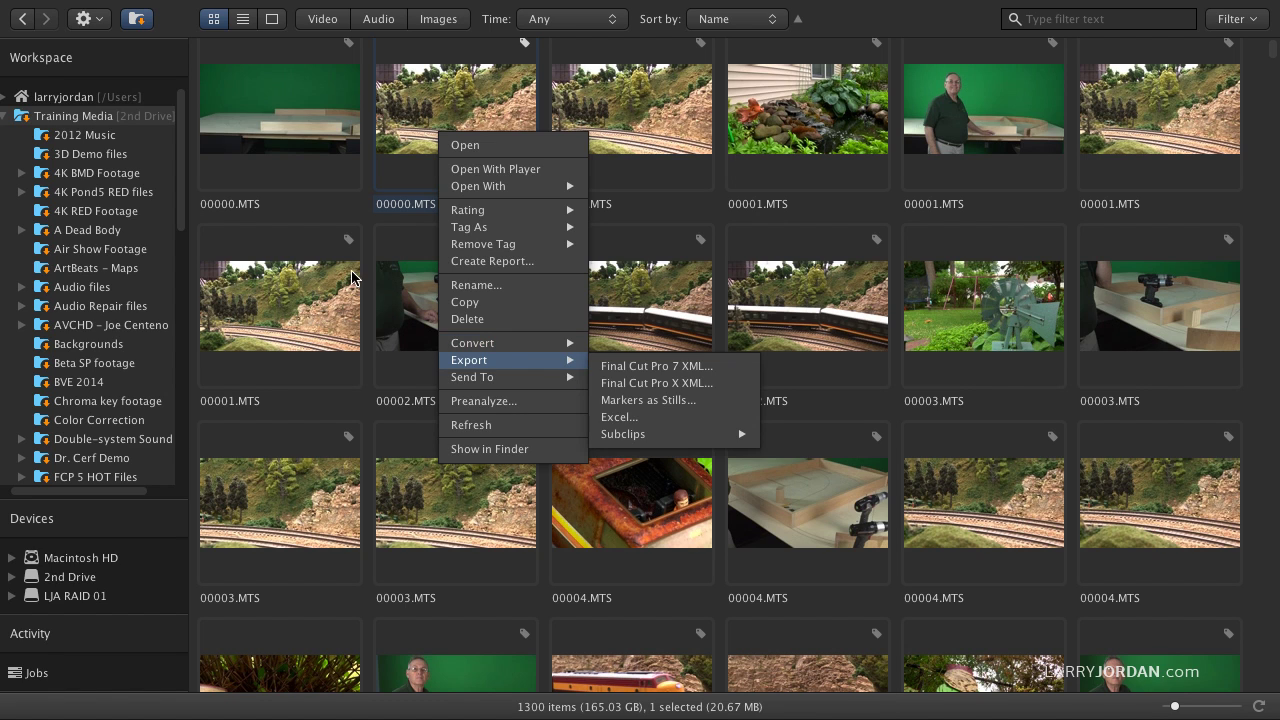
left_click(349, 236)
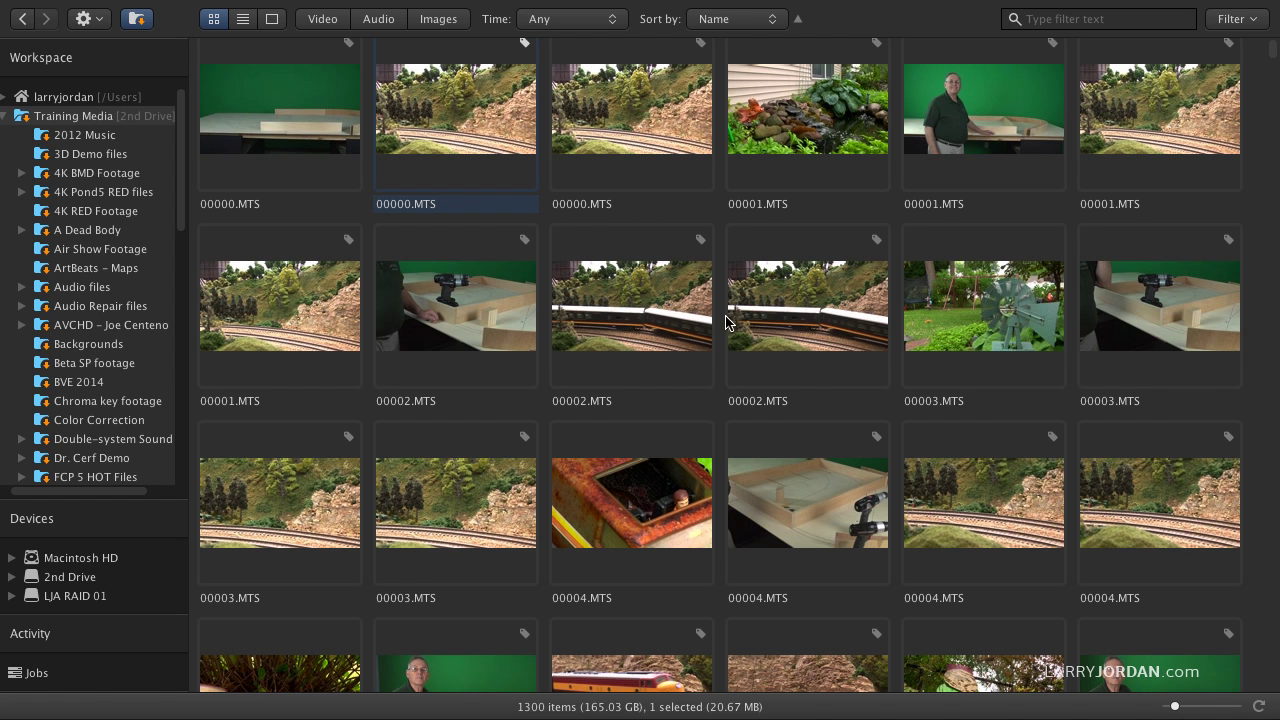
Open clip 00006.MTS in the viewer, then play and pause it
scroll(676, 349, "down", 5)
scroll(676, 349, "down", 10)
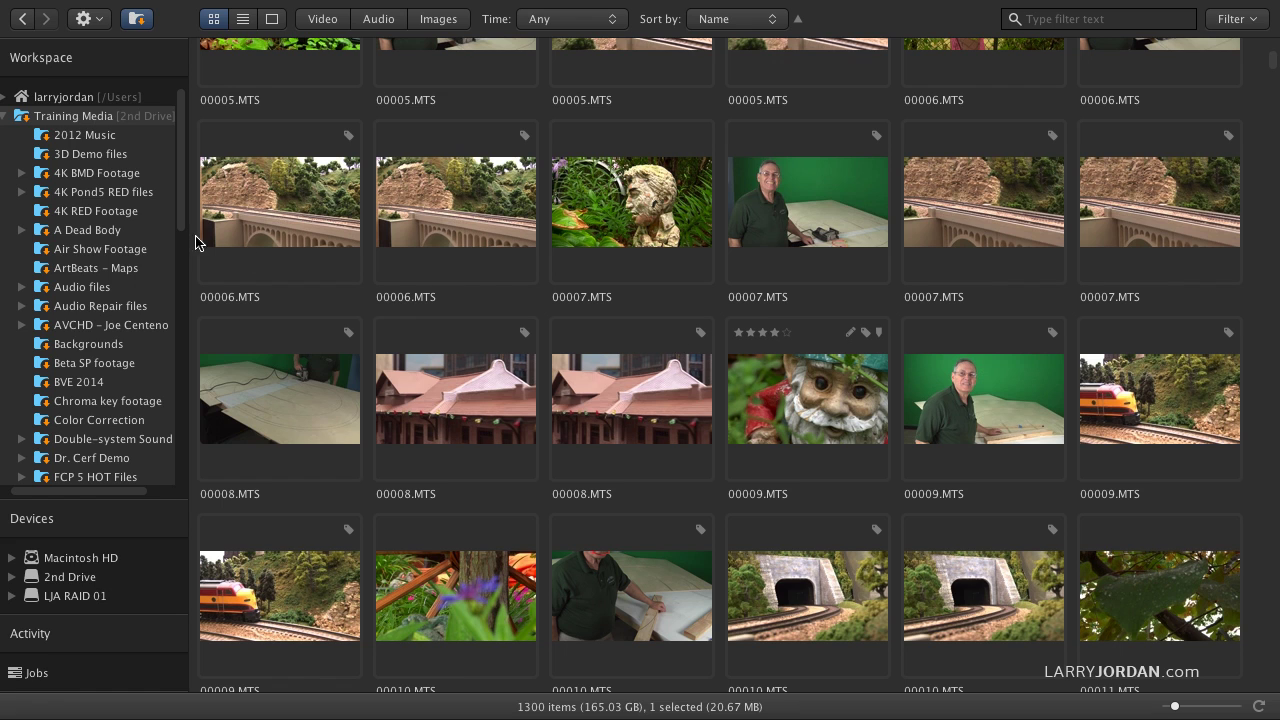
left_click(279, 228)
double_click(279, 228)
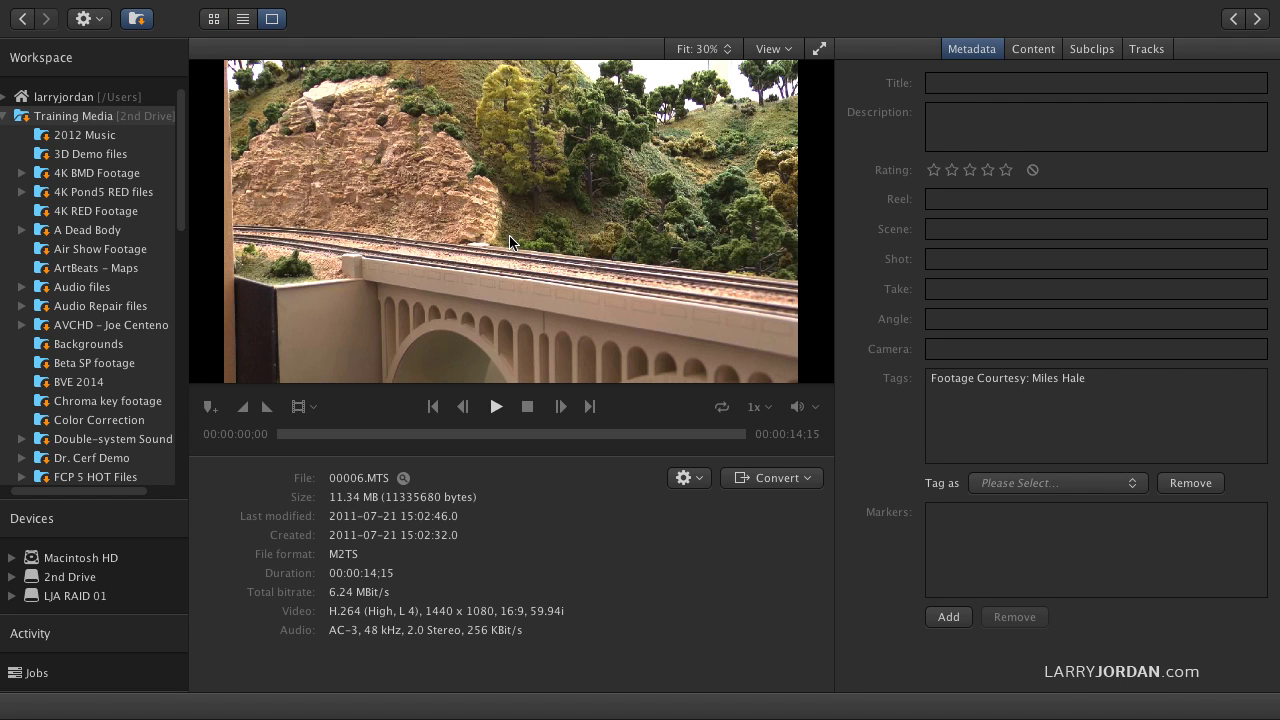
left_click(496, 406)
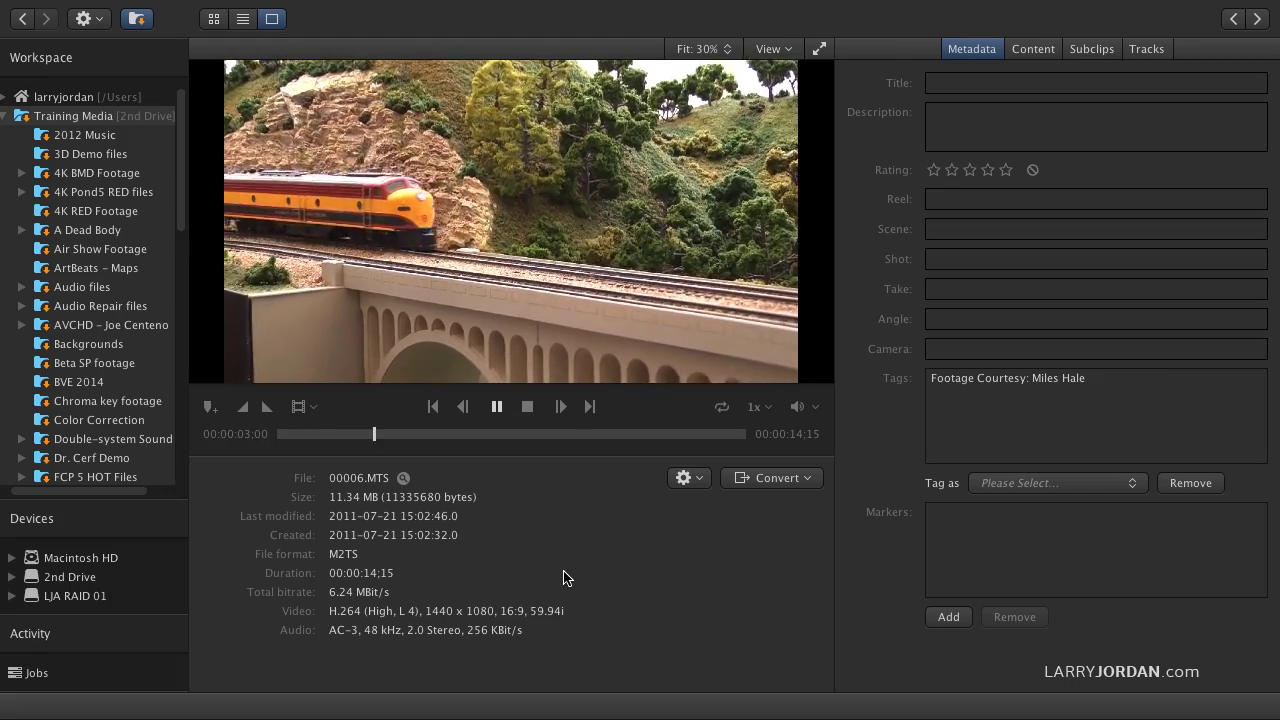
key("space")
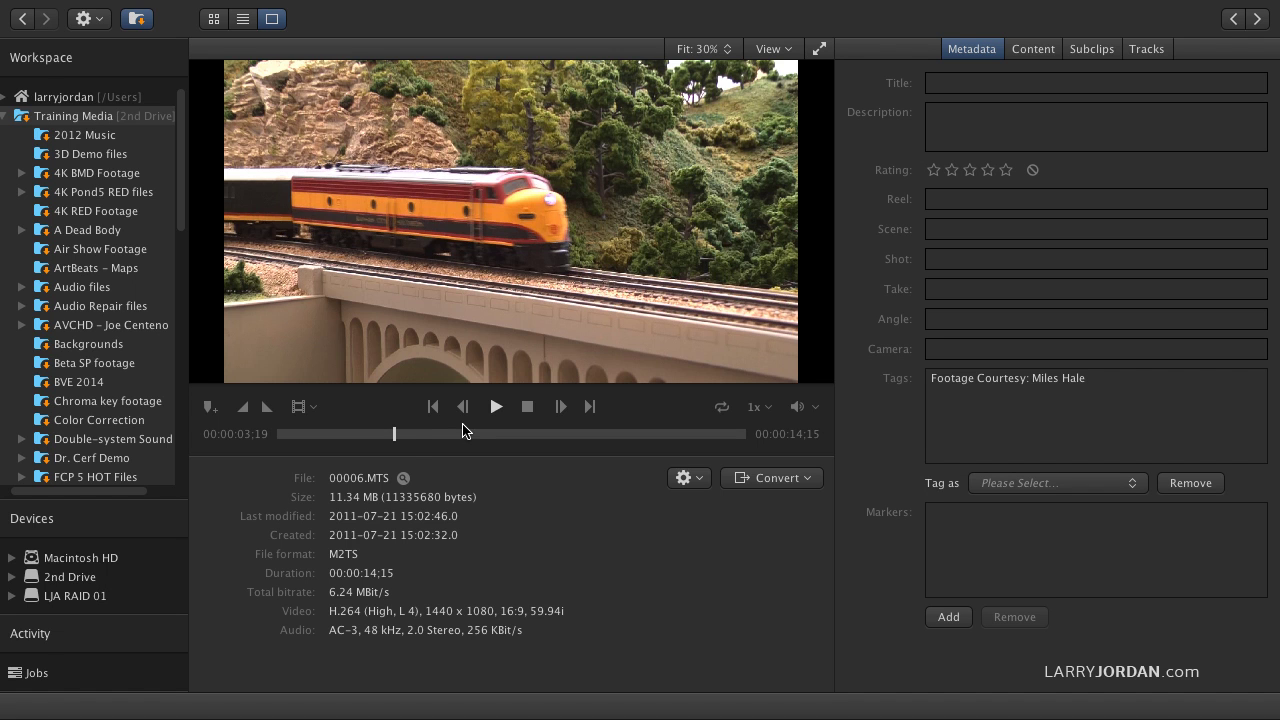
Mark an in point at 00:00:02:28 and an out point at 00:00:10:25
left_click_drag(394, 434, 372, 440)
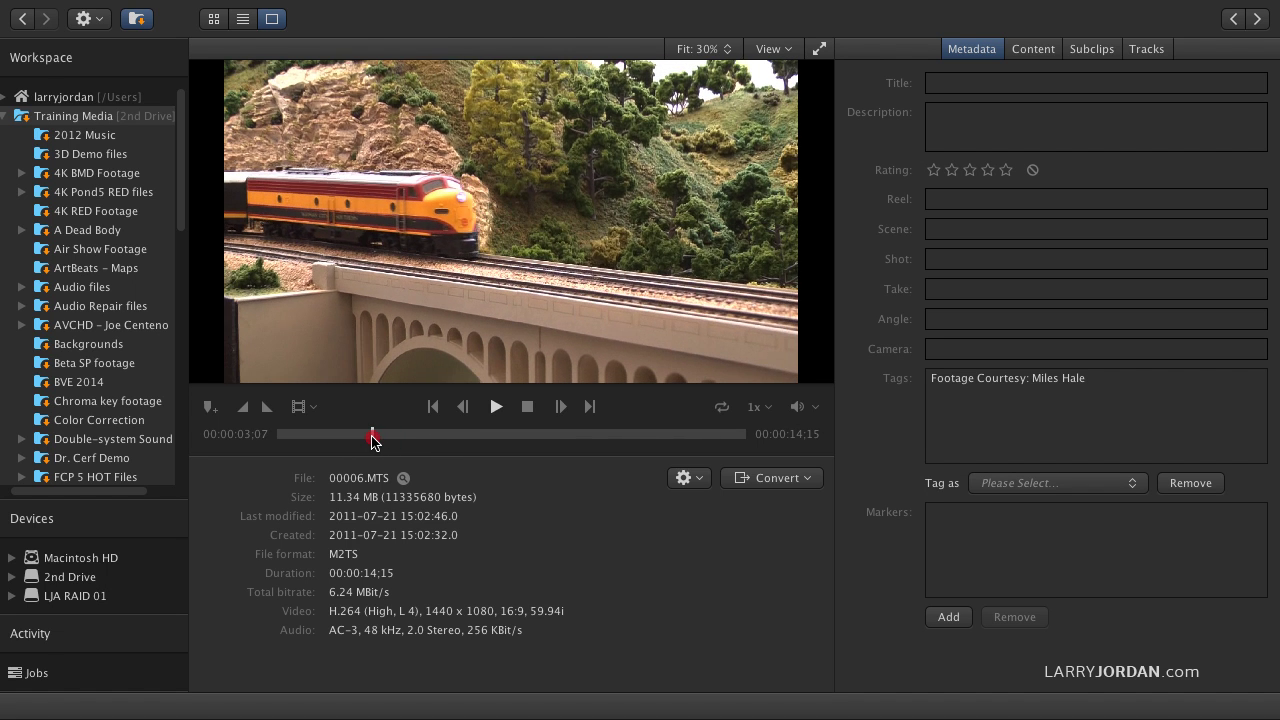
key("i")
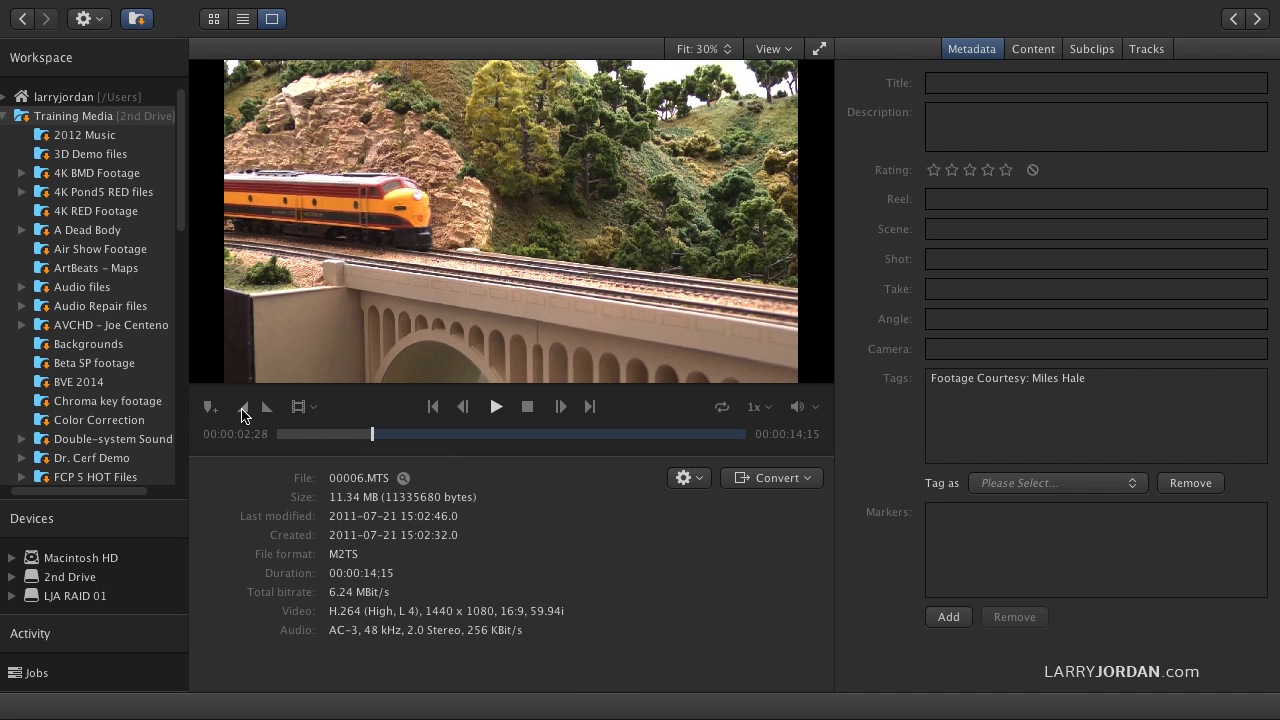
left_click(558, 435)
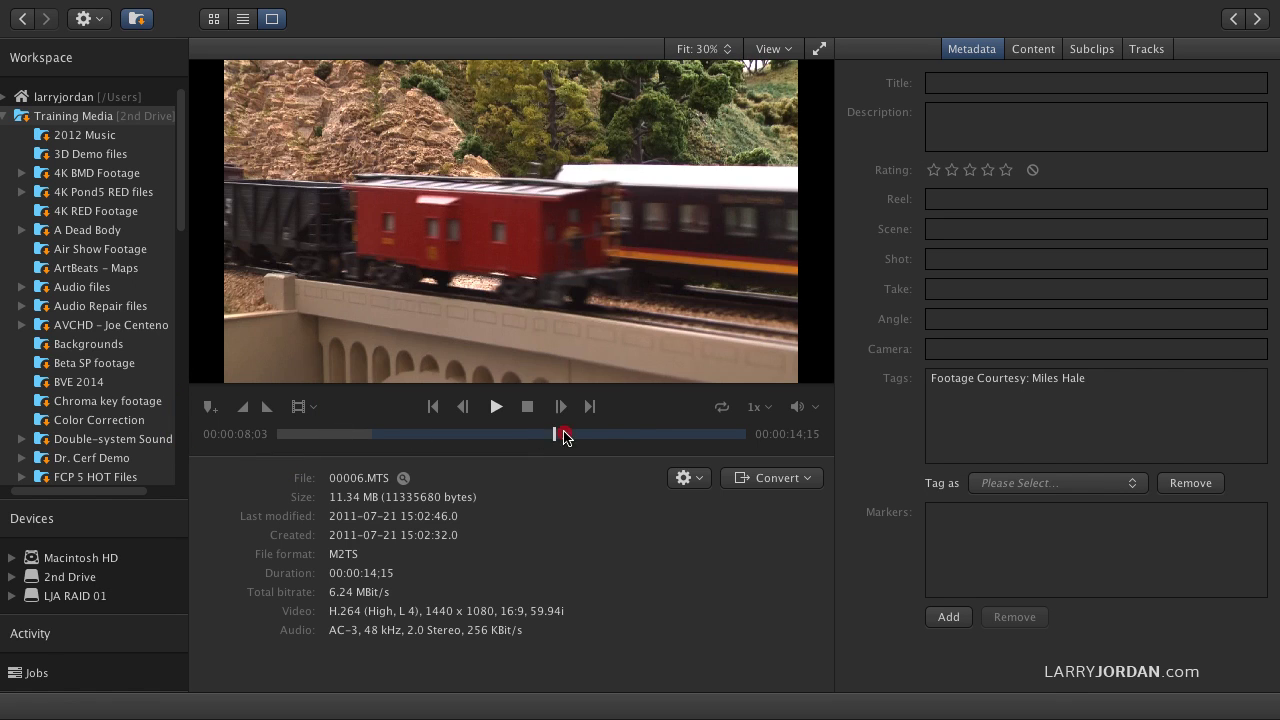
left_click_drag(563, 437, 627, 434)
key("o")
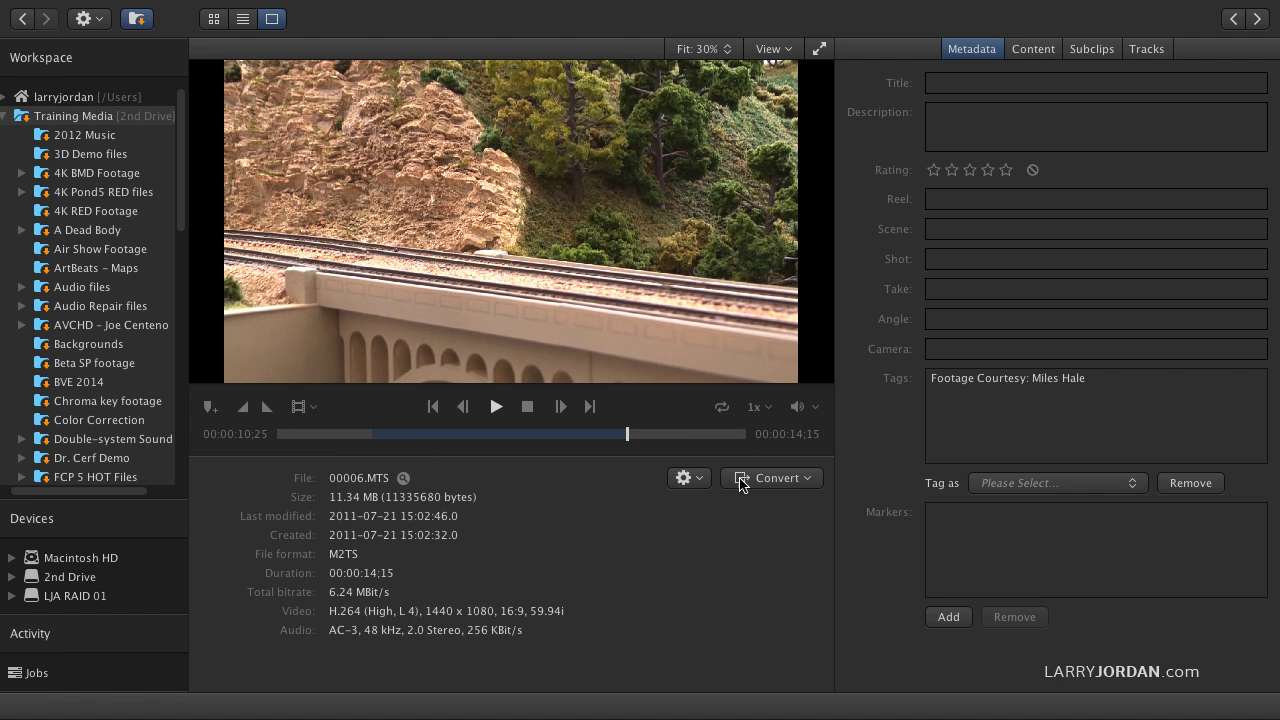
Open the Convert dropdown to list preset categories for the marked 00006.MTS range
left_click(795, 484)
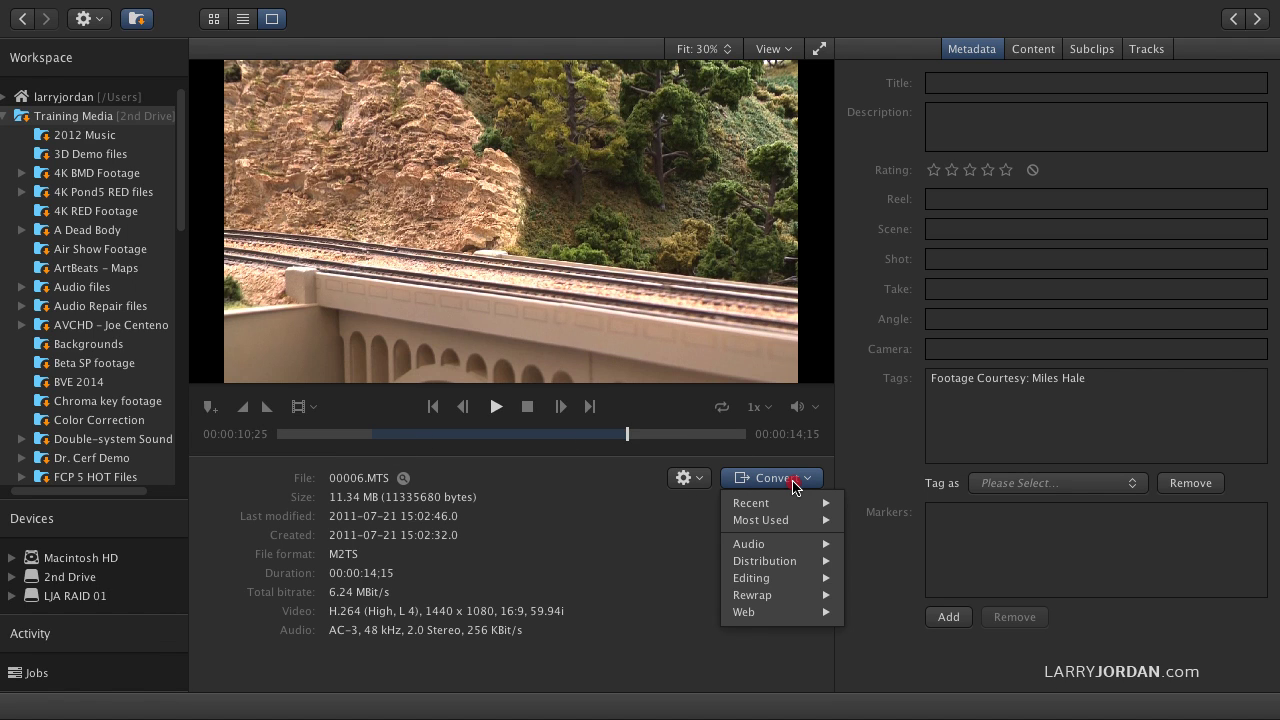